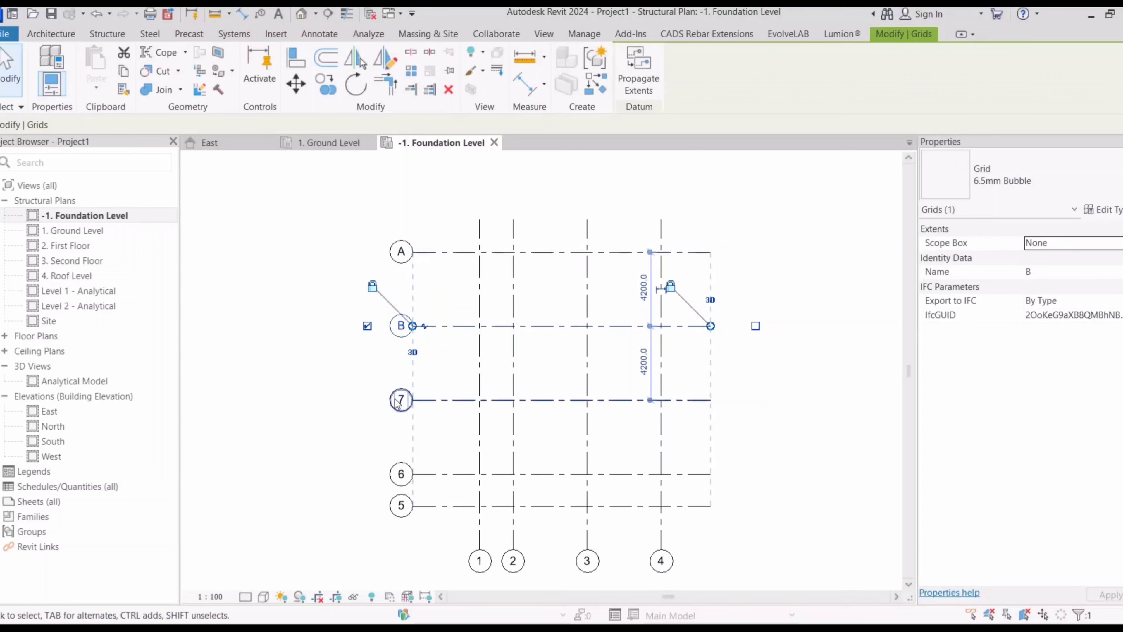
- Rename the three horizontal grids labelled 7, 6 and 5 as C, D and E
double_click(401, 400)
text(C)
double_click(401, 474)
text(D)
double_click(401, 505)
text(E)
click(245, 412)
scroll(265, 415, down, 1)
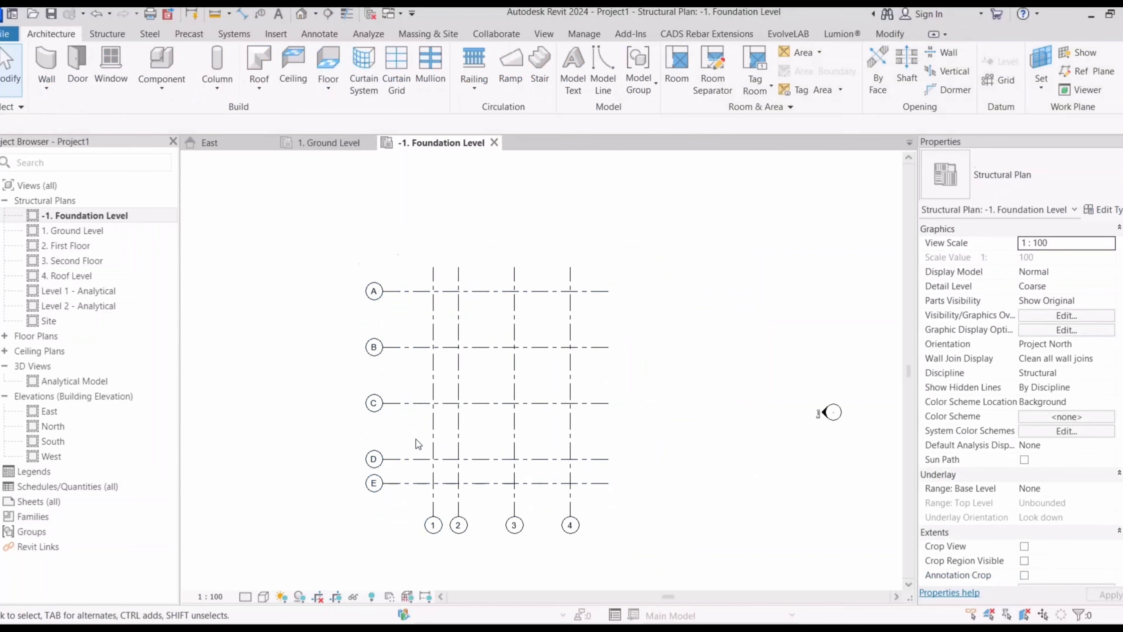
- Duplicate a rectangular concrete structural column type as C1, with b set to 230 and h to 375
scroll(415, 399, up, 2)
key(c)
key(l)
click(996, 187)
click(979, 265)
click(1103, 210)
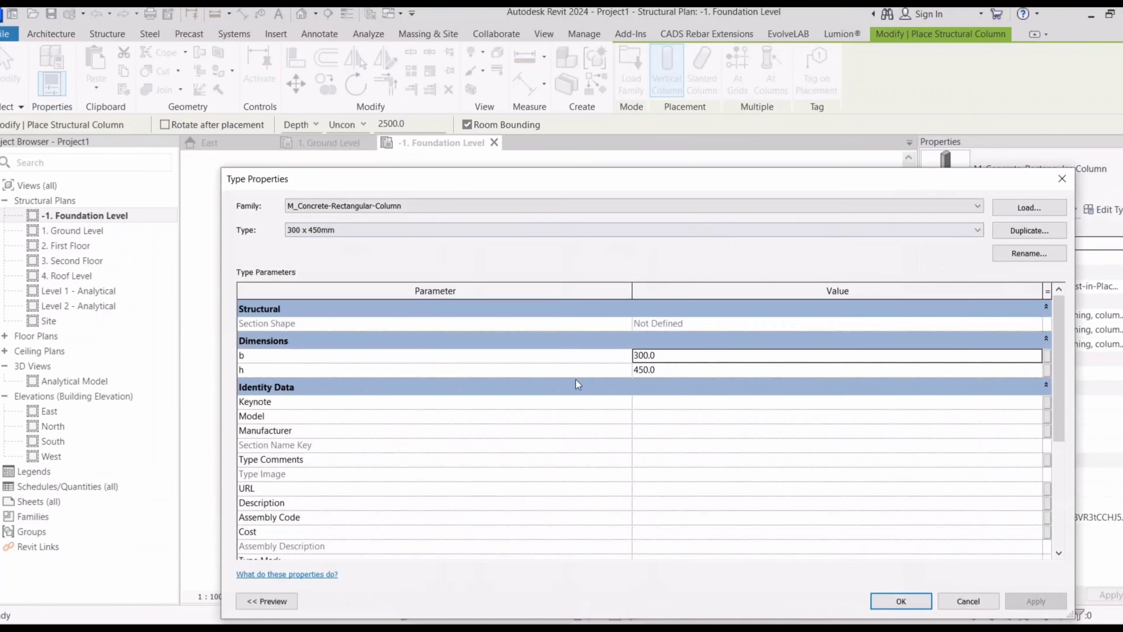
click(1029, 230)
text(C1)
click(647, 430)
click(671, 355)
text(0.)
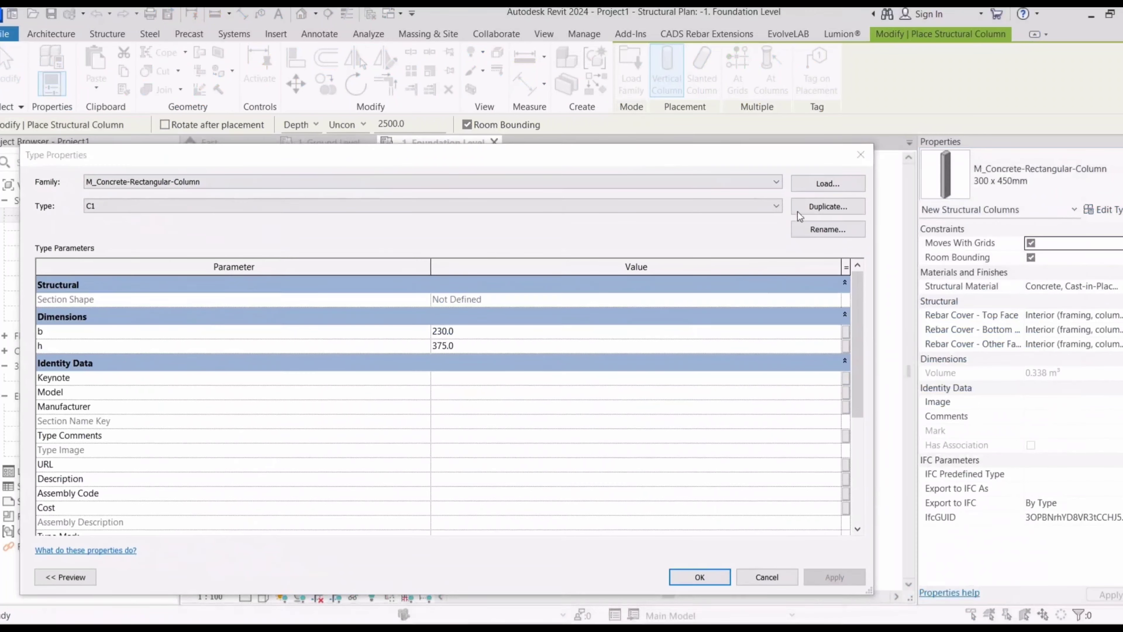
click(699, 577)
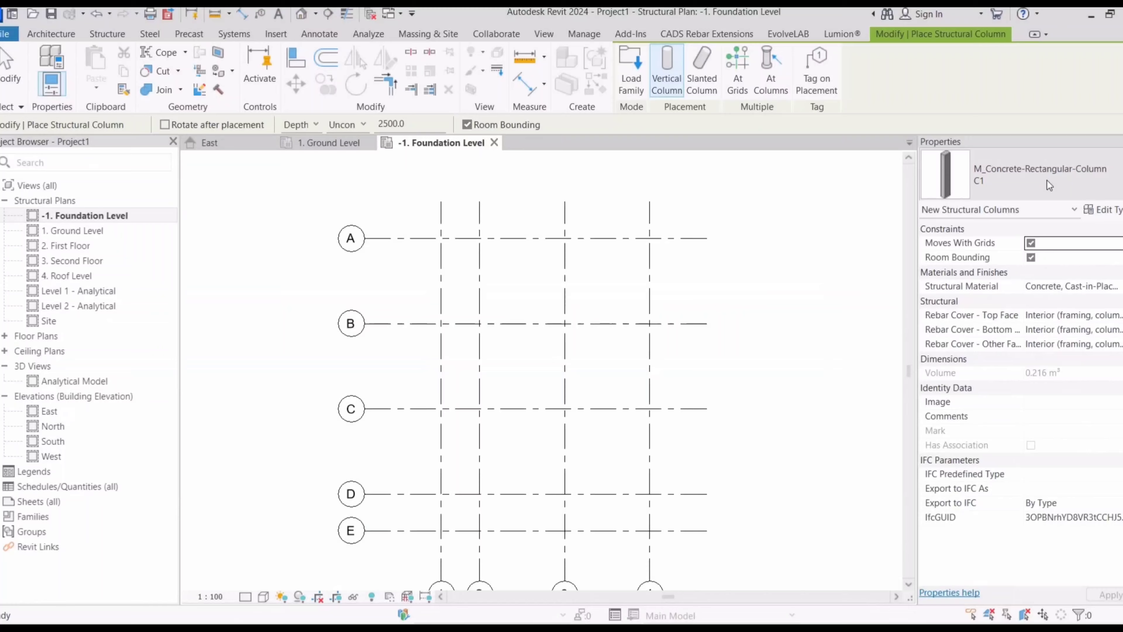
- Duplicate the C1 column type as C2
click(1104, 210)
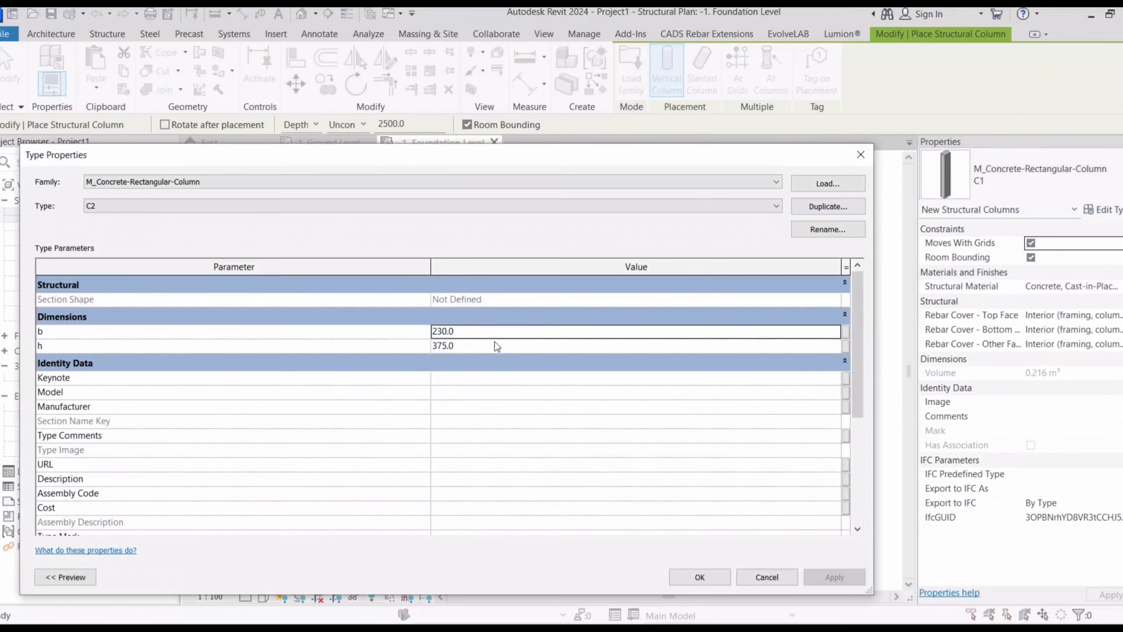
click(470, 348)
click(676, 578)
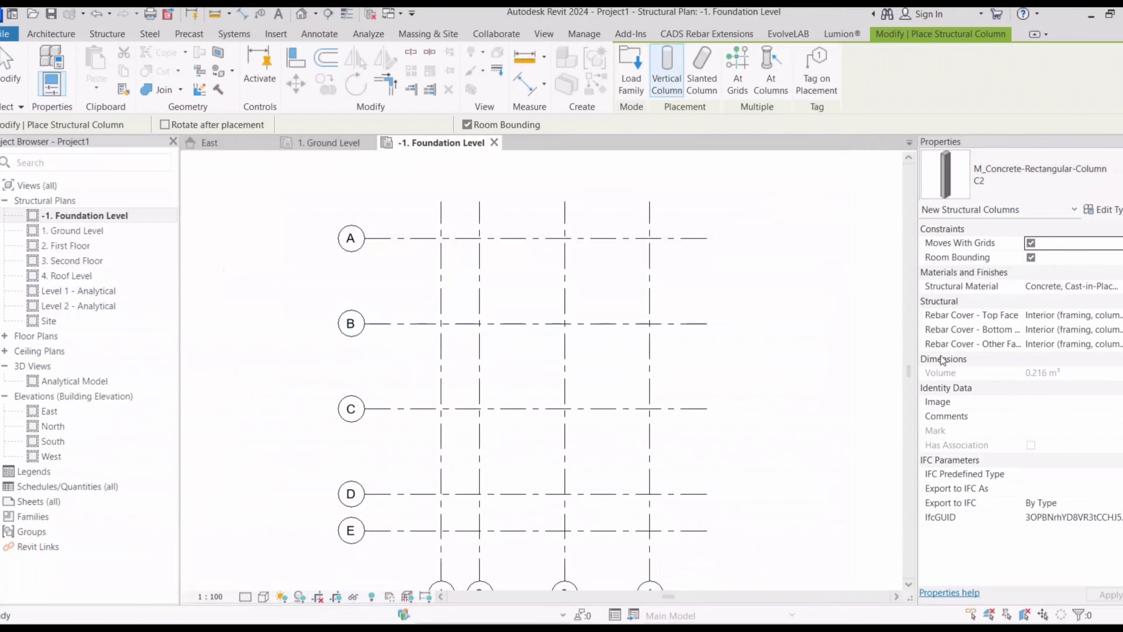
- Place C1 columns at the intersections of grid A with grids 2 and 3 in the Foundation Level plan
click(478, 238)
scroll(478, 238, up, 2)
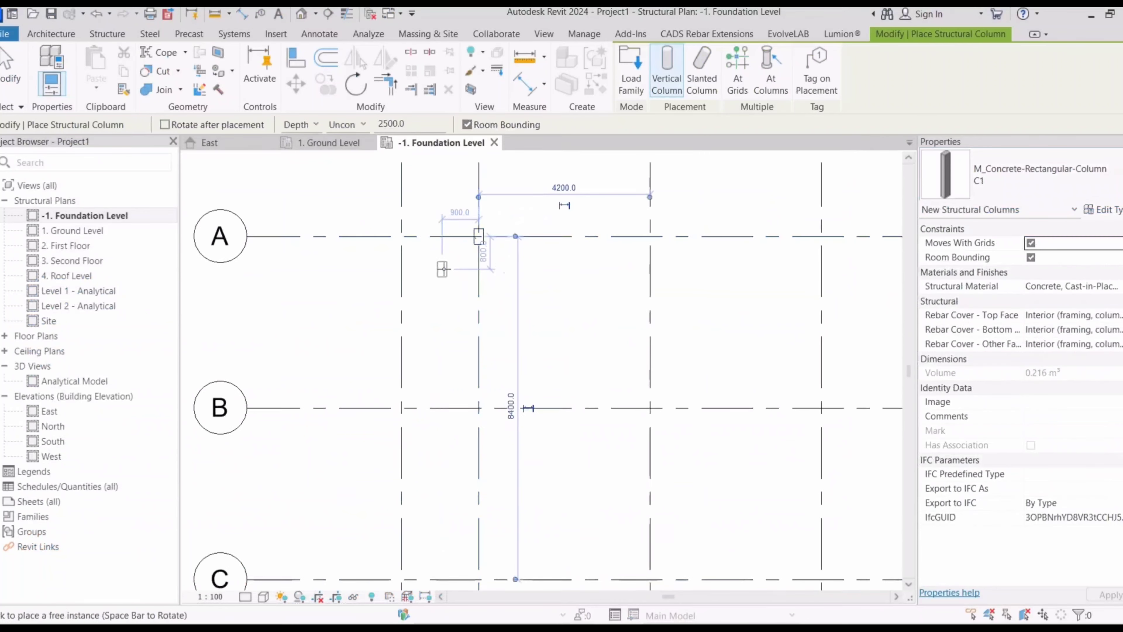
click(649, 234)
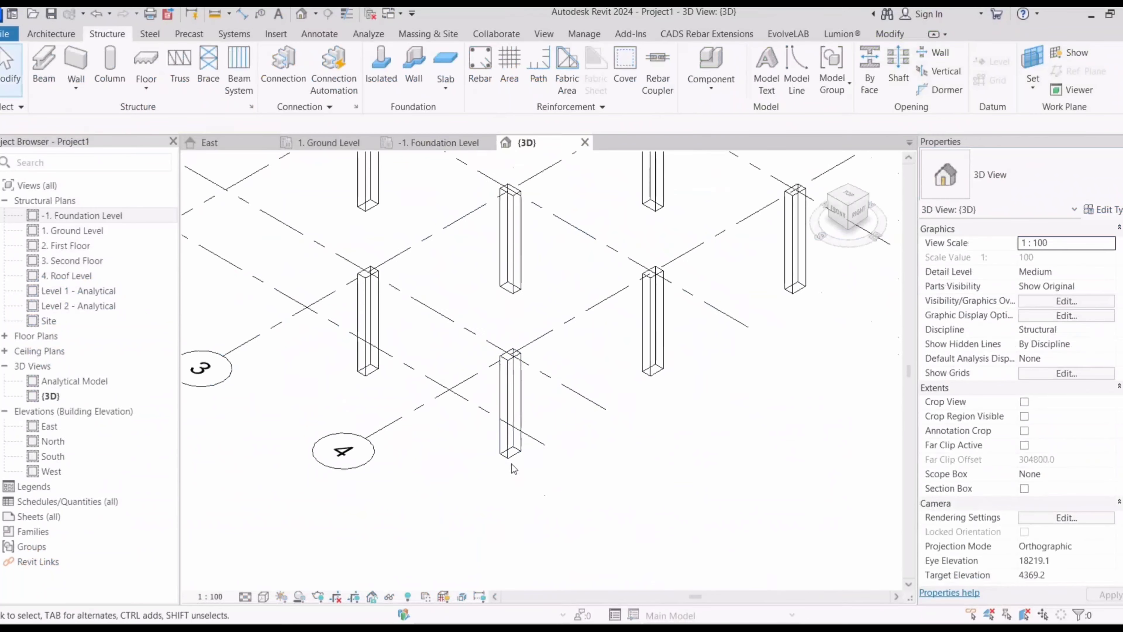
- Set the 3D view's visual style to a shaded display with solid columns
click(265, 602)
click(281, 569)
scroll(347, 534, down, 2)
- Try to set the base offset of the column at grid intersection D-4 to 0.0
click(432, 457)
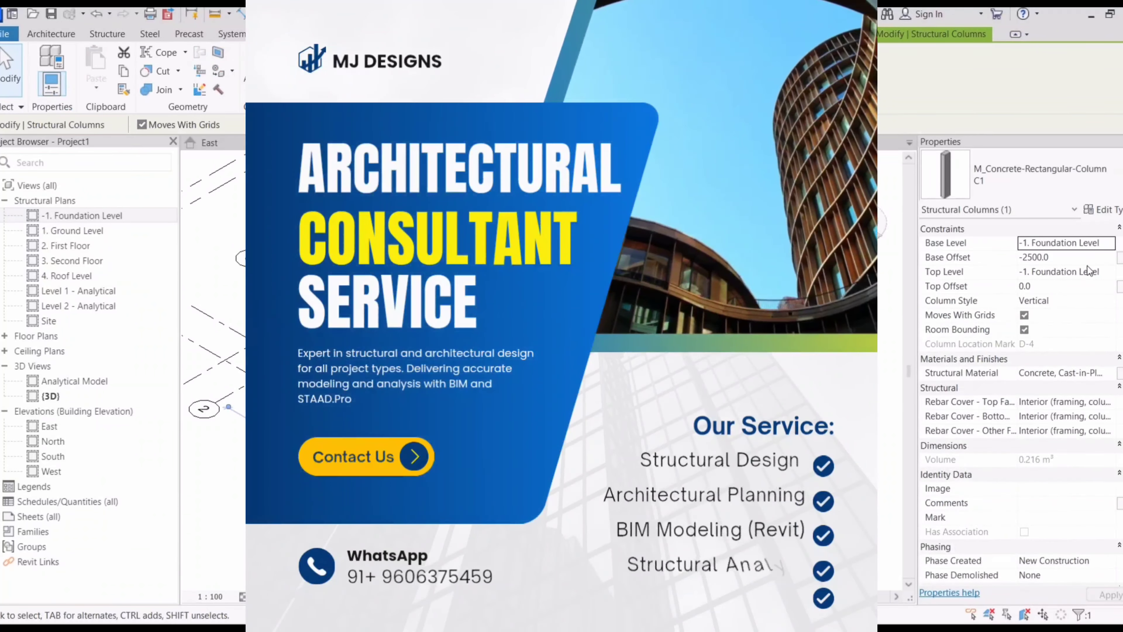
click(1087, 260)
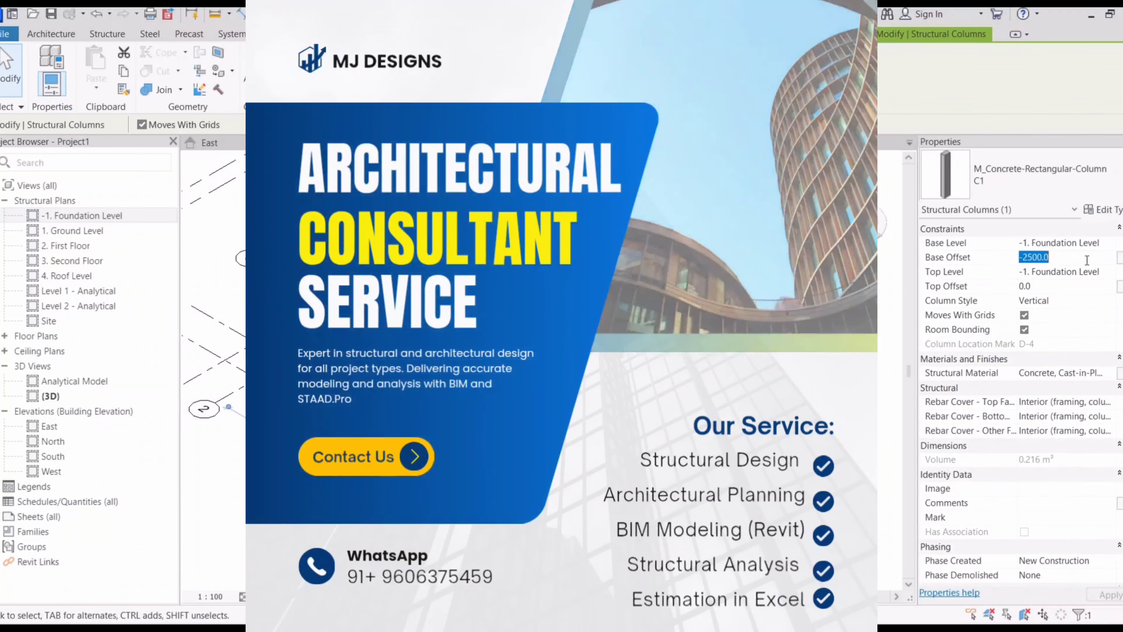
text(0.0)
click(1094, 274)
click(503, 429)
ctrl+click(573, 394)
ctrl+click(643, 354)
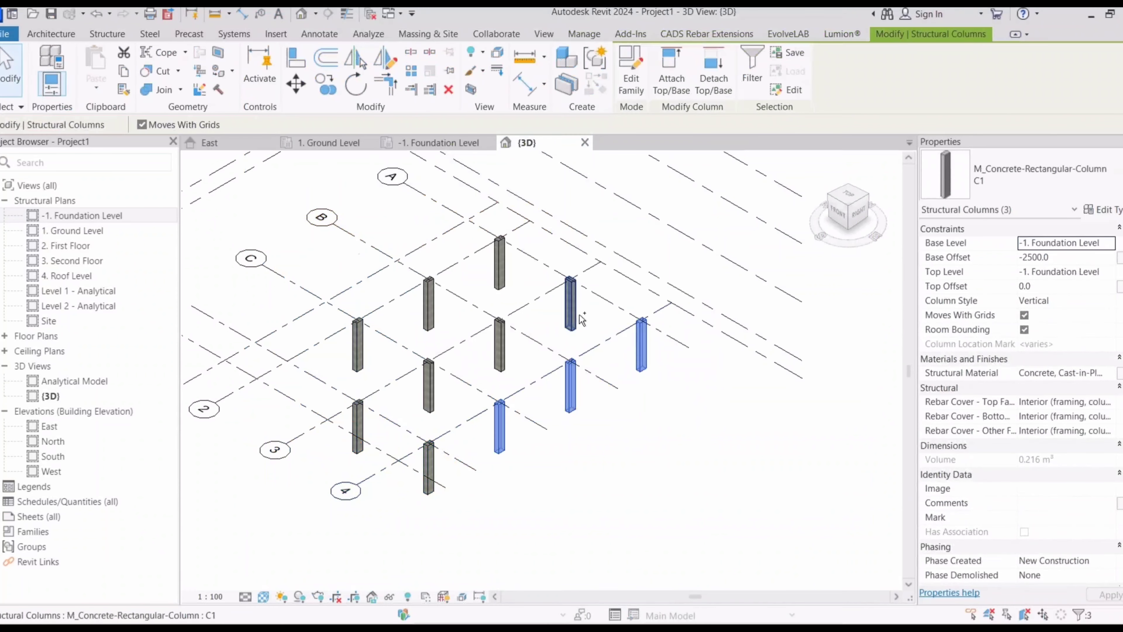
ctrl+click(499, 354)
right_click(500, 354)
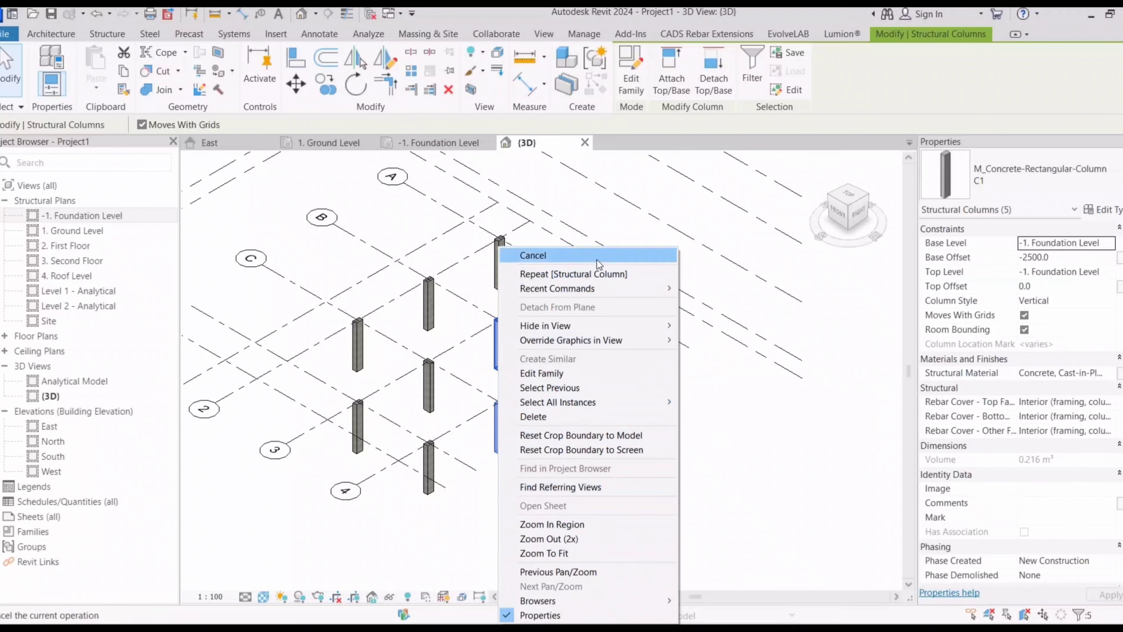
- Select all C1 columns visible in the 3D view and set their top level to 2. First Floor and base offset to 0
click(358, 423)
right_click(360, 418)
mouse_move(417, 200)
click(589, 195)
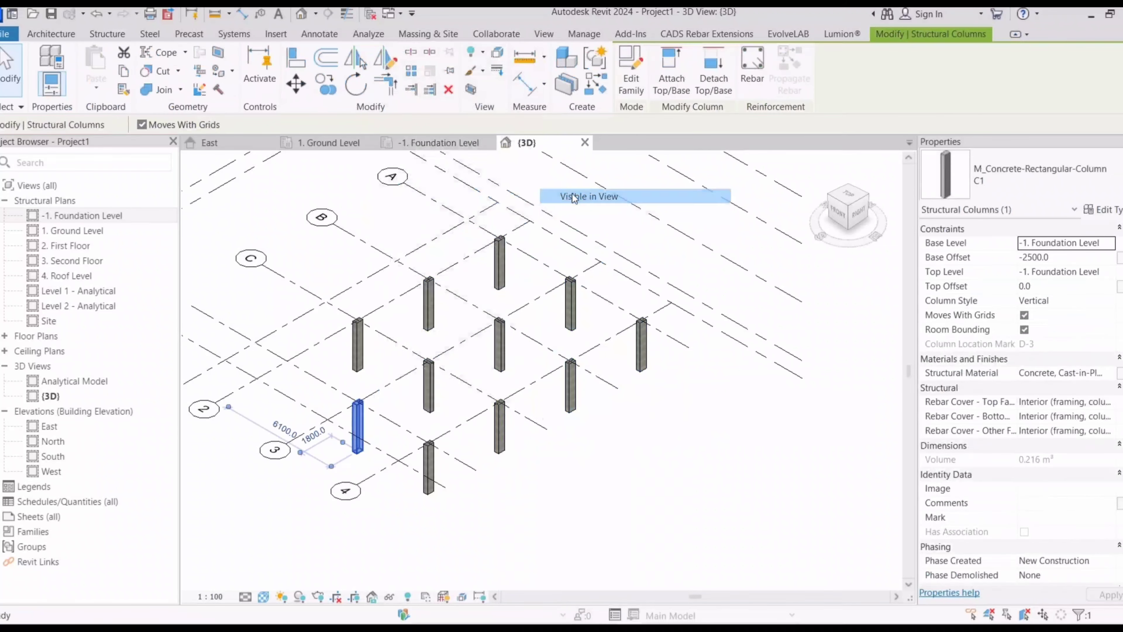
click(1065, 271)
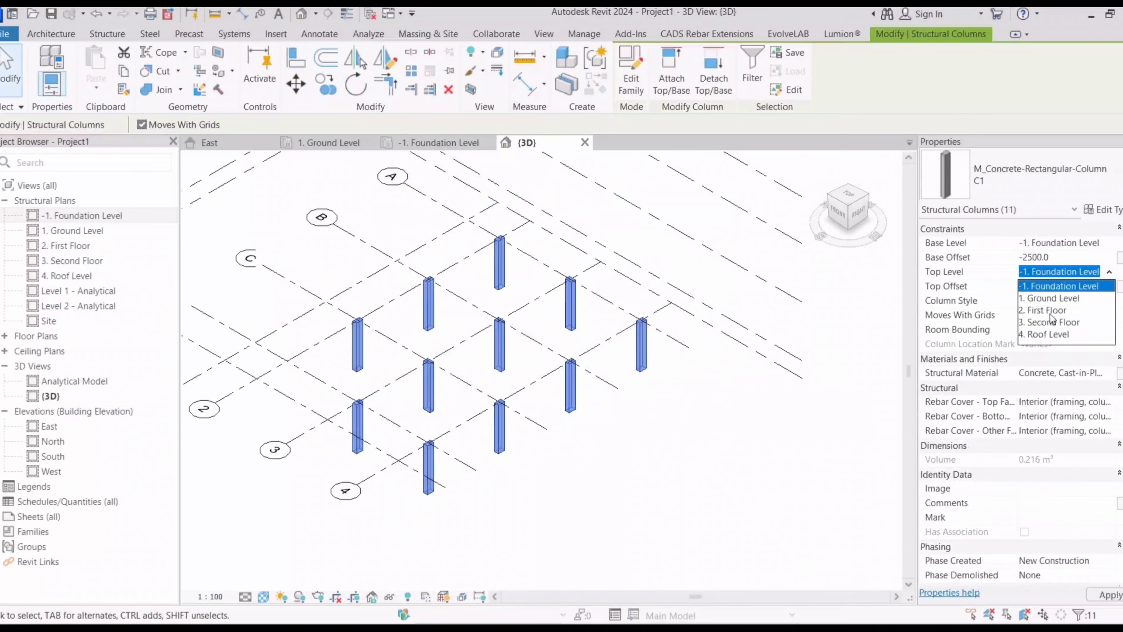
click(1050, 311)
drag(1060, 257, 1016, 257)
text(0)
click(797, 481)
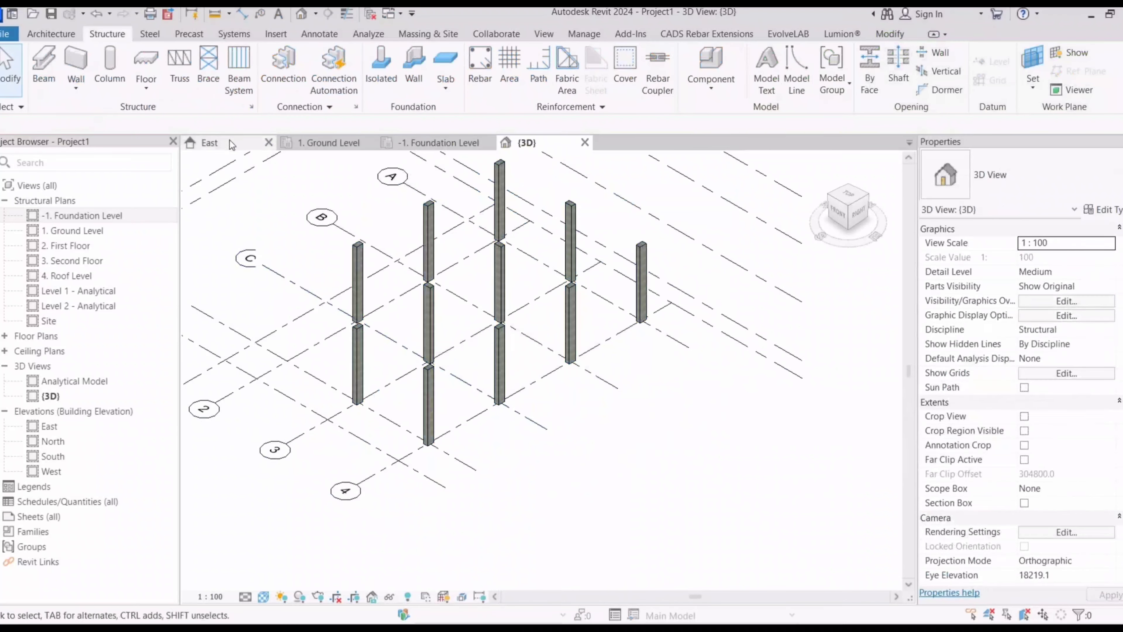
- Open the East elevation and examine the column heights against the levels
click(231, 143)
scroll(450, 426, up, 2)
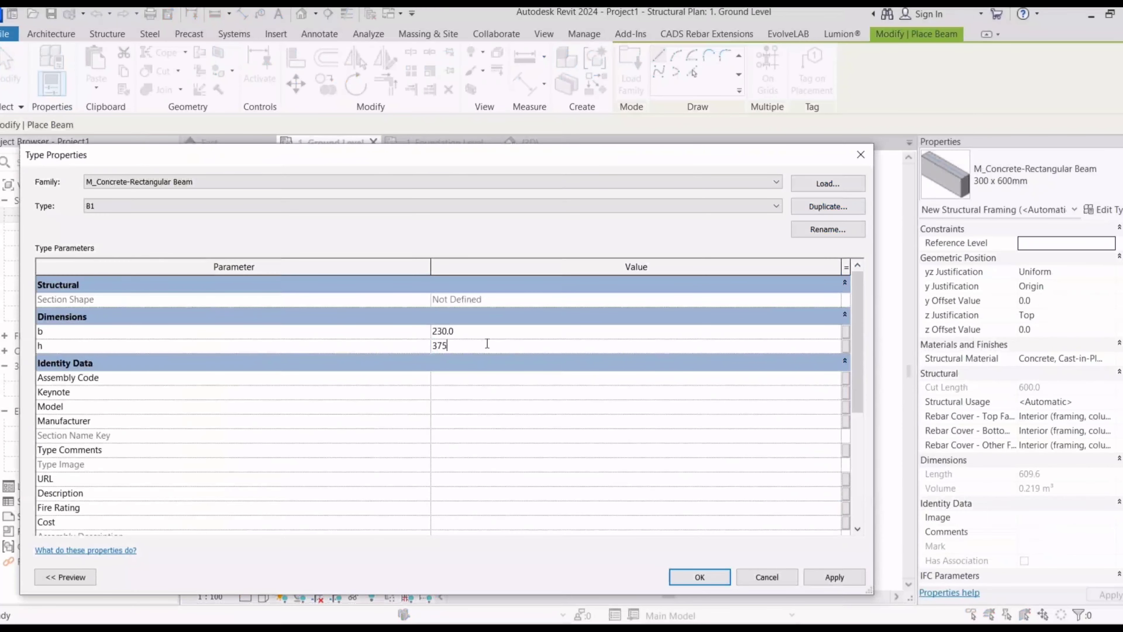
- Apply h 375 to beam type B1 and duplicate it as B2 with h set to 450
click(831, 578)
click(828, 206)
text(B2)
click(448, 405)
click(463, 346)
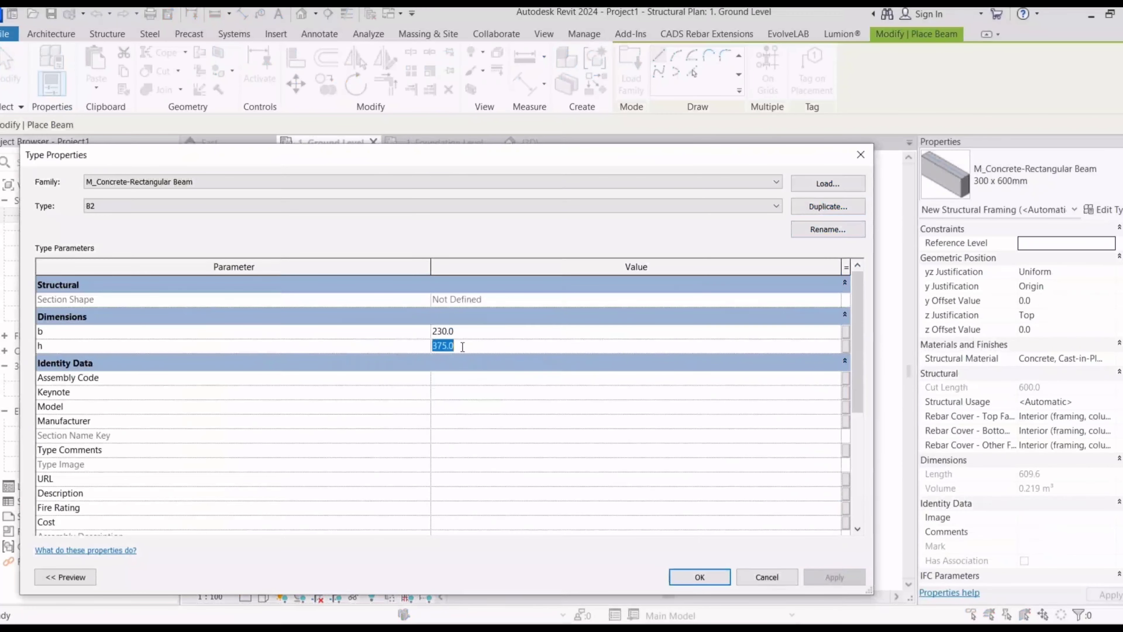
text(0.45)
key(BackSpace)
key(BackSpace)
key(BackSpace)
key(BackSpace)
text(450)
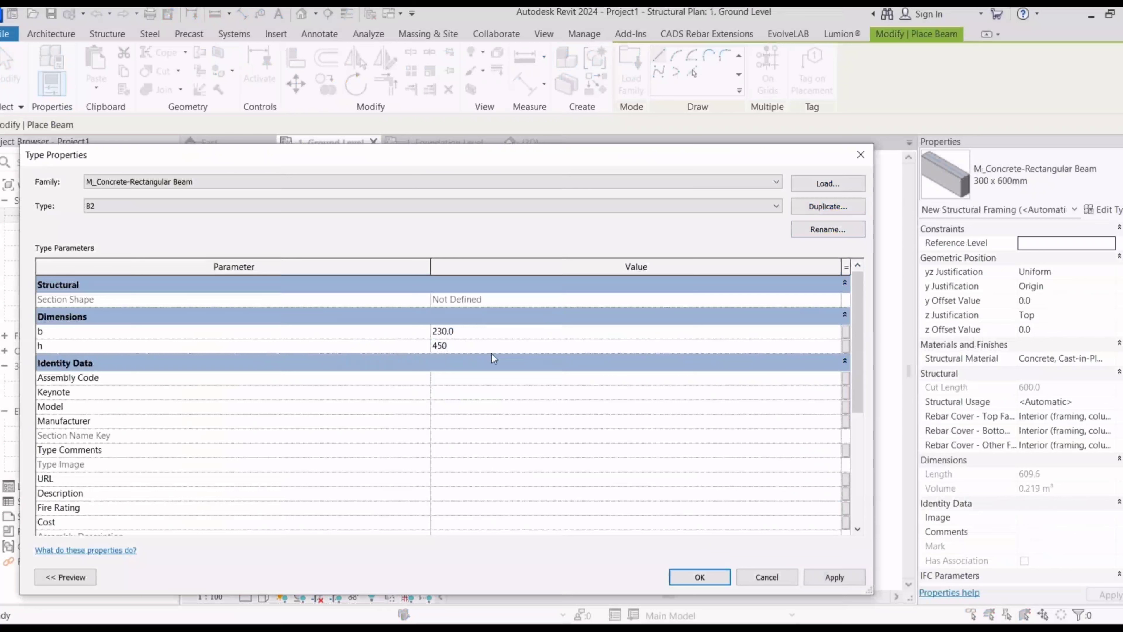
click(833, 576)
click(699, 577)
- Draw B1 beams between neighbouring columns along a horizontal grid line in the Ground Level plan
scroll(653, 280, up, 5)
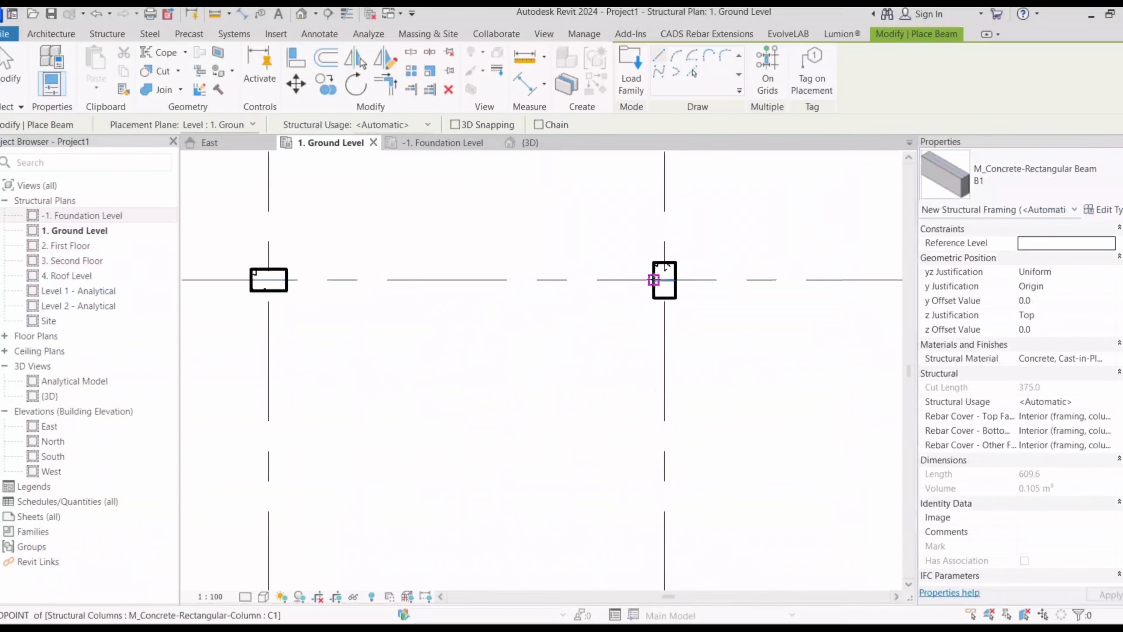
click(653, 280)
click(288, 280)
scroll(287, 280, down, 3)
middle_drag(288, 283, 448, 283)
click(424, 281)
scroll(420, 283, down, 3)
scroll(368, 283, up, 7)
click(365, 284)
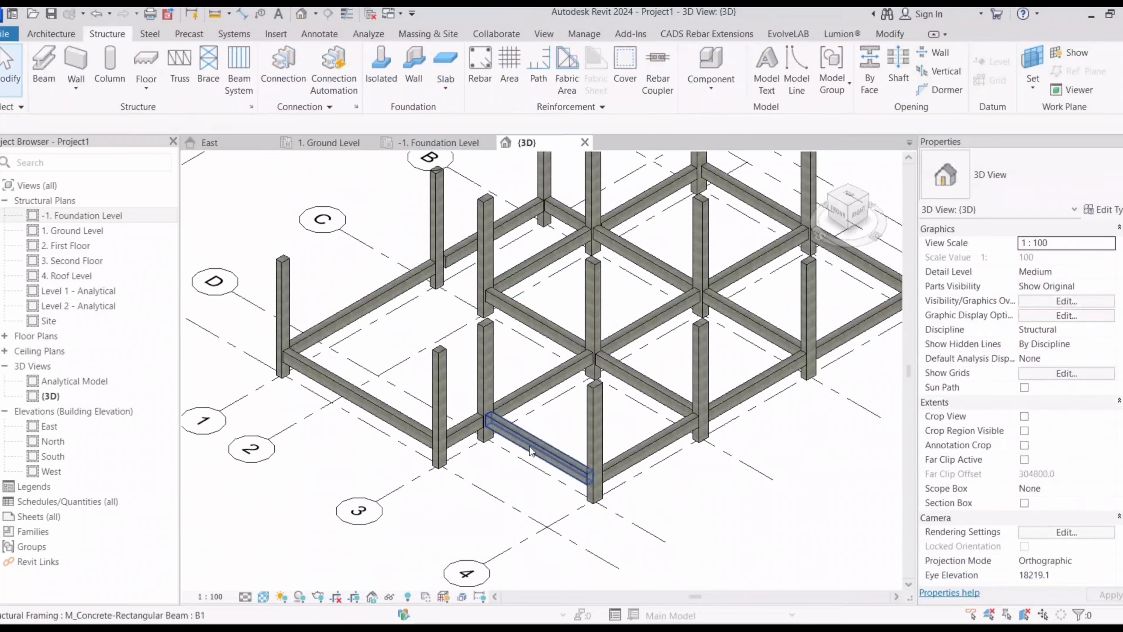
- Select the ground-level beams around the column bays in 3D, copy them and paste them aligned to the First Floor level
click(534, 449)
ctrl+click(647, 449)
ctrl+click(652, 388)
ctrl+click(554, 379)
ctrl+click(619, 344)
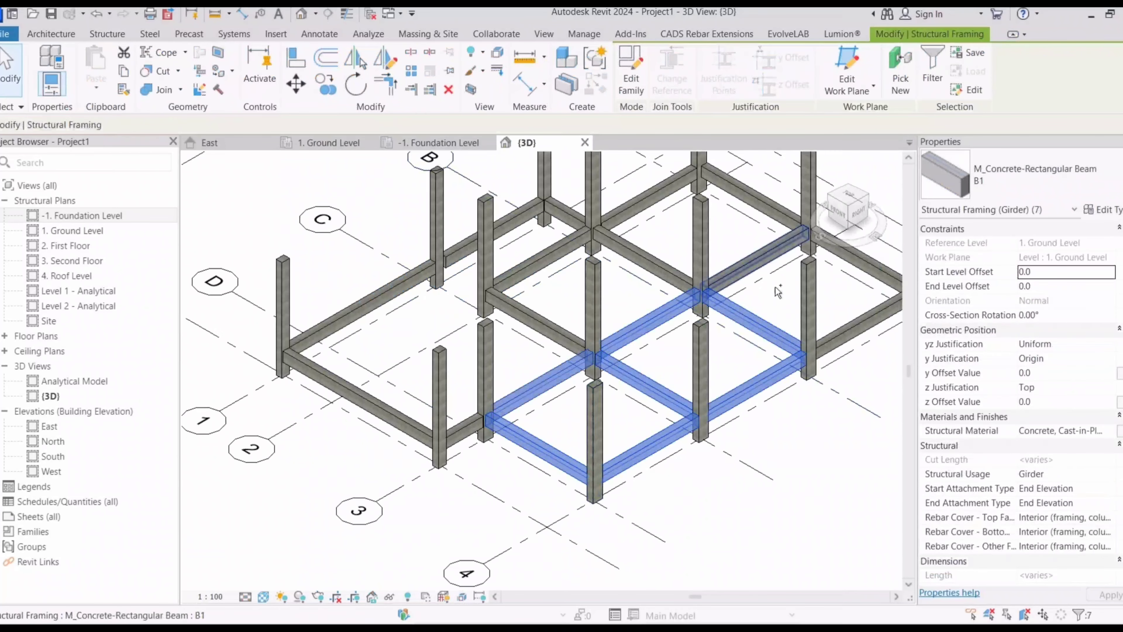
ctrl+click(767, 255)
ctrl+click(851, 329)
ctrl+click(851, 257)
middle_drag(824, 301, 751, 338)
ctrl+click(681, 235)
ctrl+click(584, 230)
ctrl+click(469, 295)
ctrl+click(469, 362)
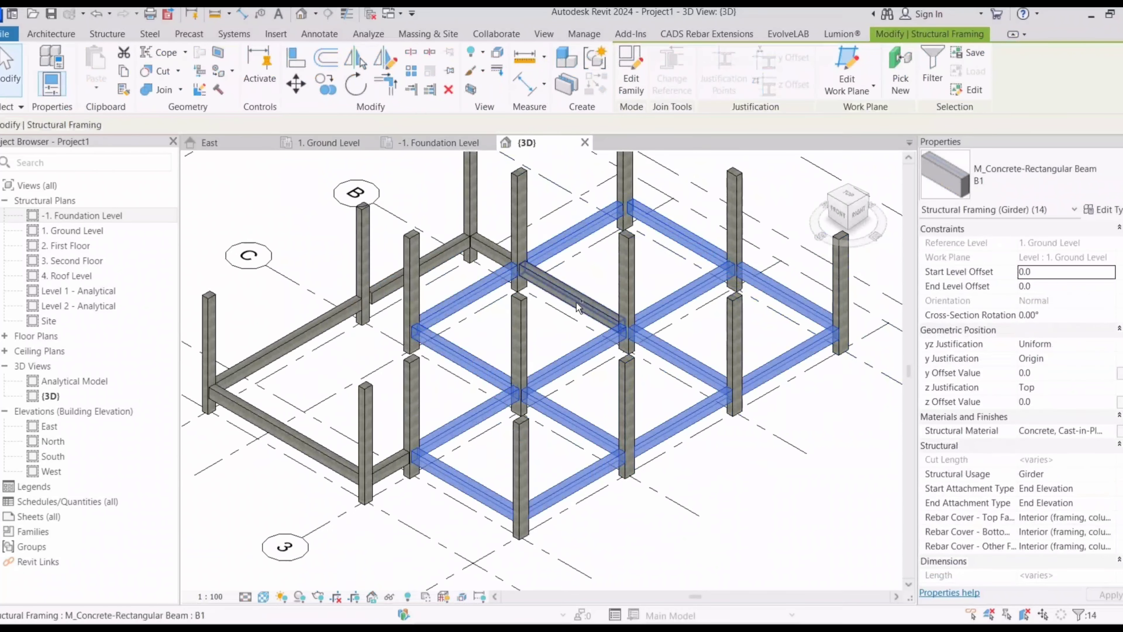
ctrl+click(441, 256)
scroll(424, 443, up, 2)
key(ctrl+c)
click(96, 84)
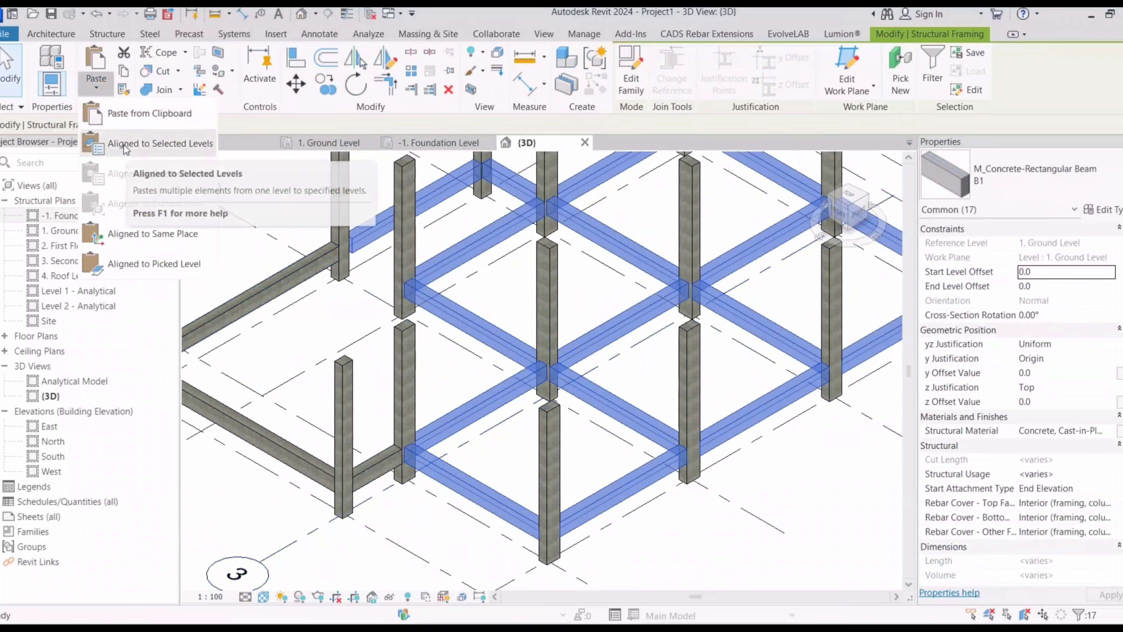
click(126, 144)
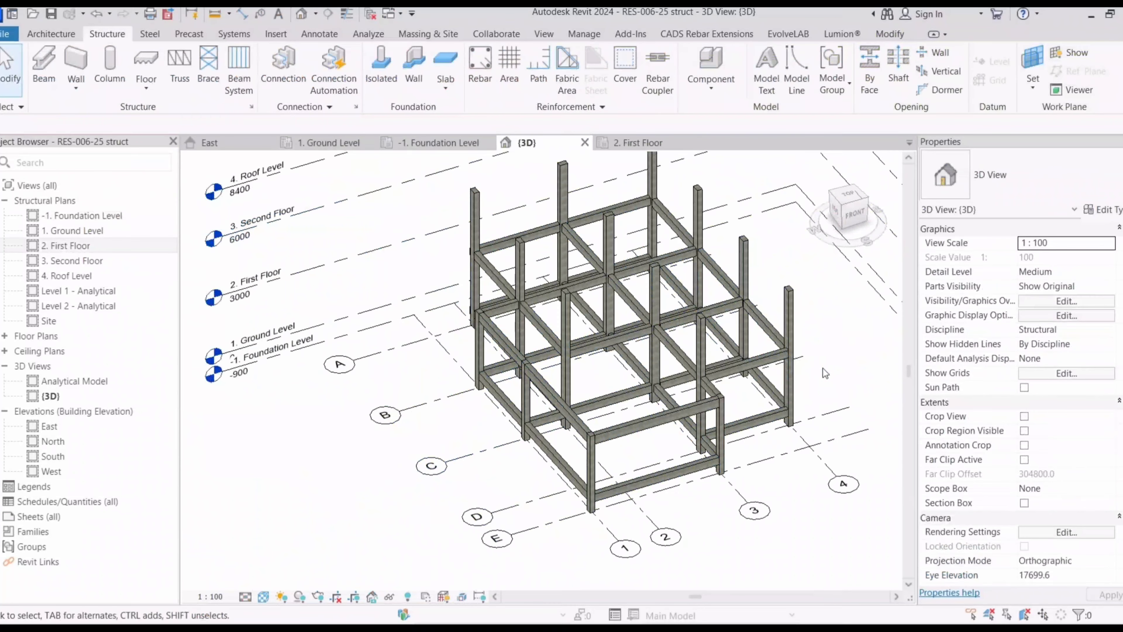
- Examine the beam and column frame in the 3D view and in the First Floor plan
scroll(725, 387, up, 3)
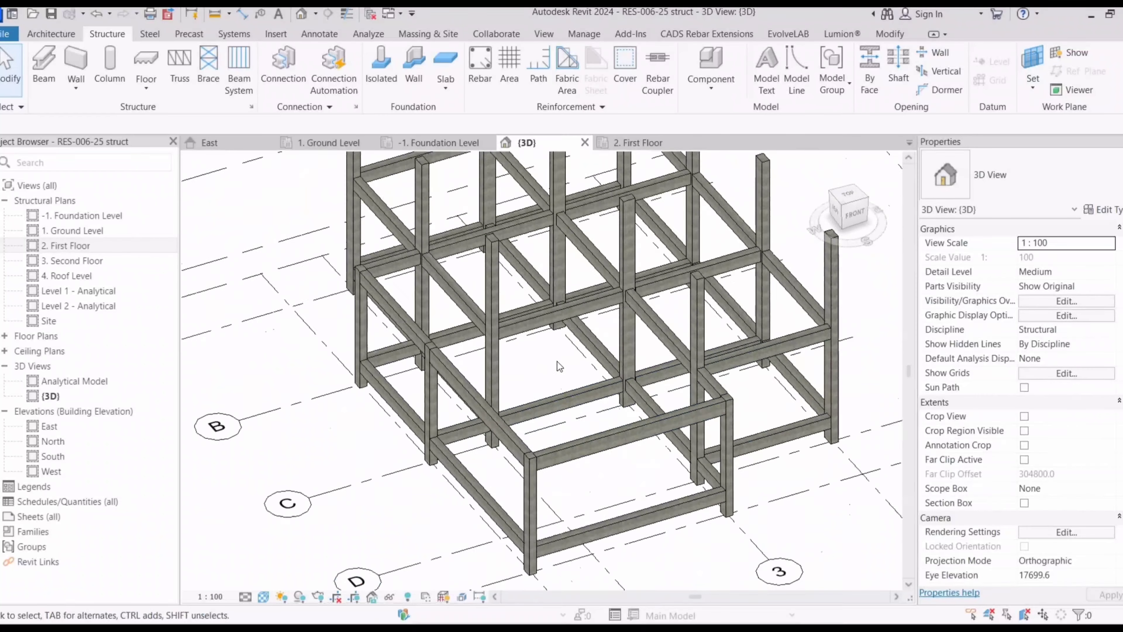
scroll(557, 363, down, 1)
click(636, 143)
scroll(582, 358, down, 3)
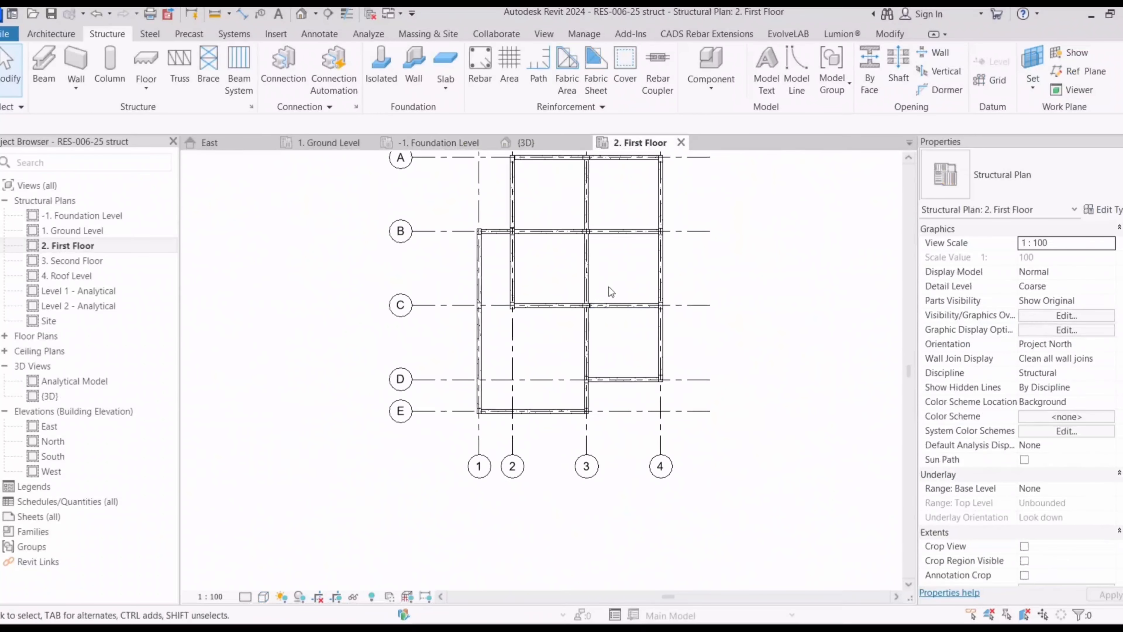
scroll(655, 263, up, 2)
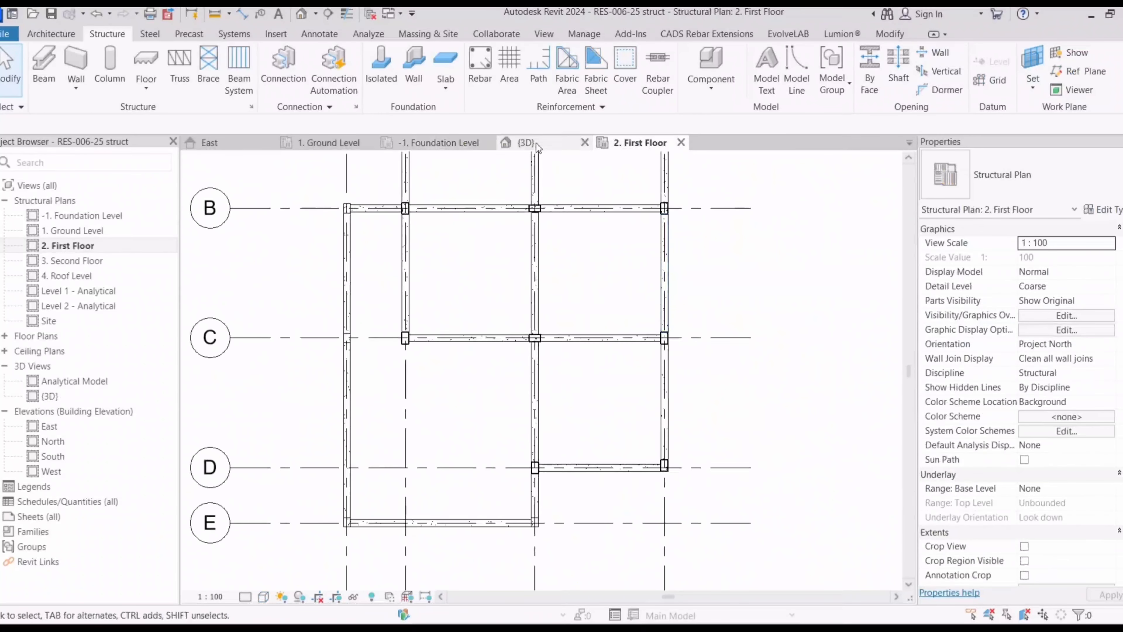
- Try to select the beams in the 3D view by choosing all matching instances
click(527, 143)
scroll(540, 443, down, 2)
right_click(548, 445)
mouse_move(720, 235)
click(772, 229)
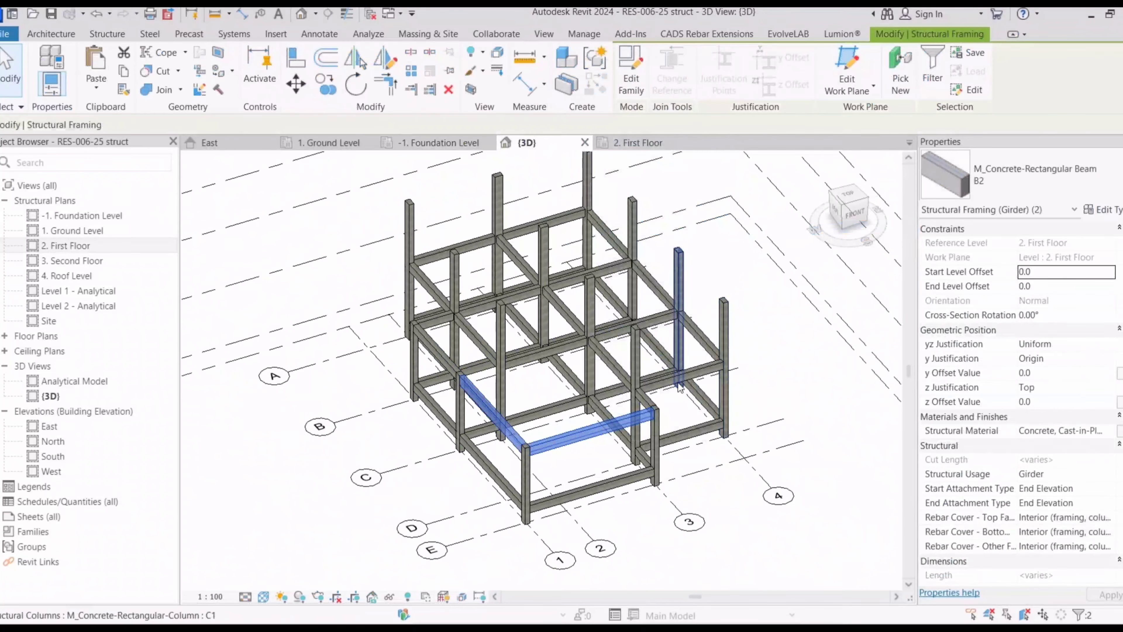
ctrl+click(435, 352)
scroll(438, 379, up, 3)
click(434, 328)
click(329, 322)
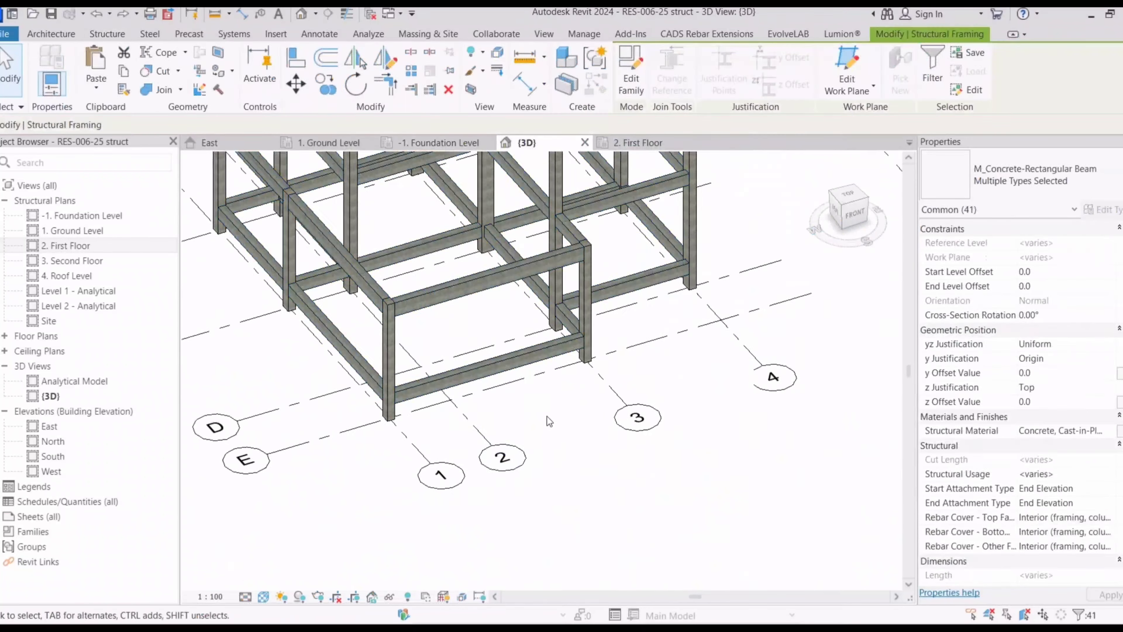
- Select the First Floor beams individually across the 3D and plan views and paste copies aligned to a selected level
scroll(548, 417, down, 3)
click(497, 350)
click(649, 144)
ctrl+click(300, 411)
ctrl+click(301, 257)
ctrl+click(389, 252)
ctrl+click(581, 239)
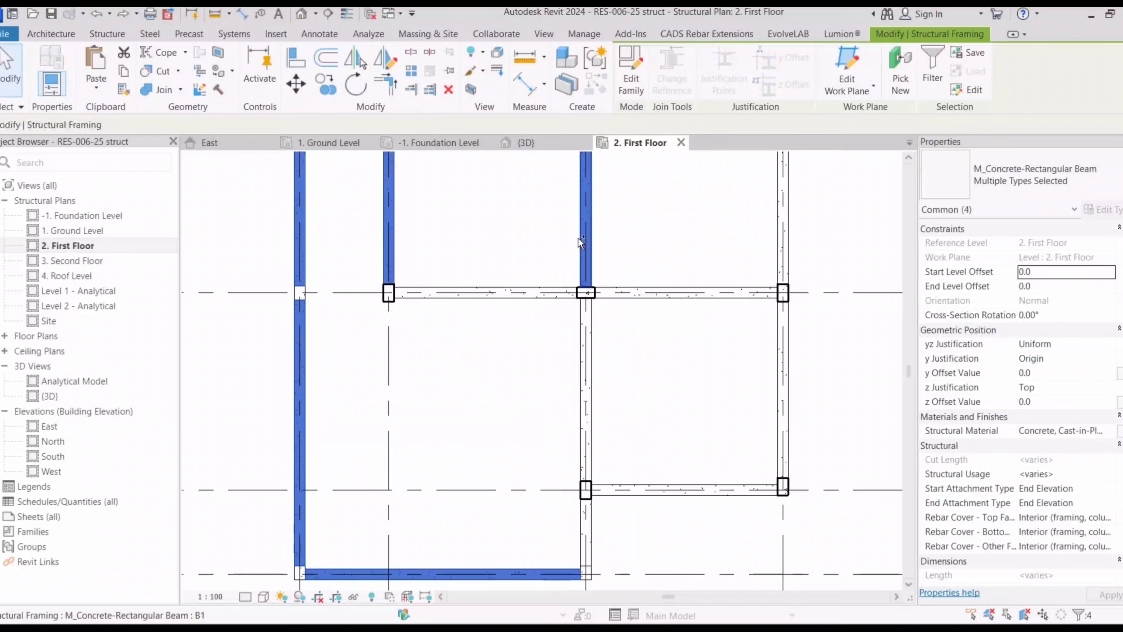
ctrl+click(779, 248)
ctrl+click(779, 380)
ctrl+click(664, 495)
ctrl+click(637, 293)
ctrl+click(516, 292)
scroll(508, 281, down, 1)
scroll(508, 281, down, 1)
middle_drag(508, 281, 500, 444)
ctrl+click(497, 279)
ctrl+click(555, 278)
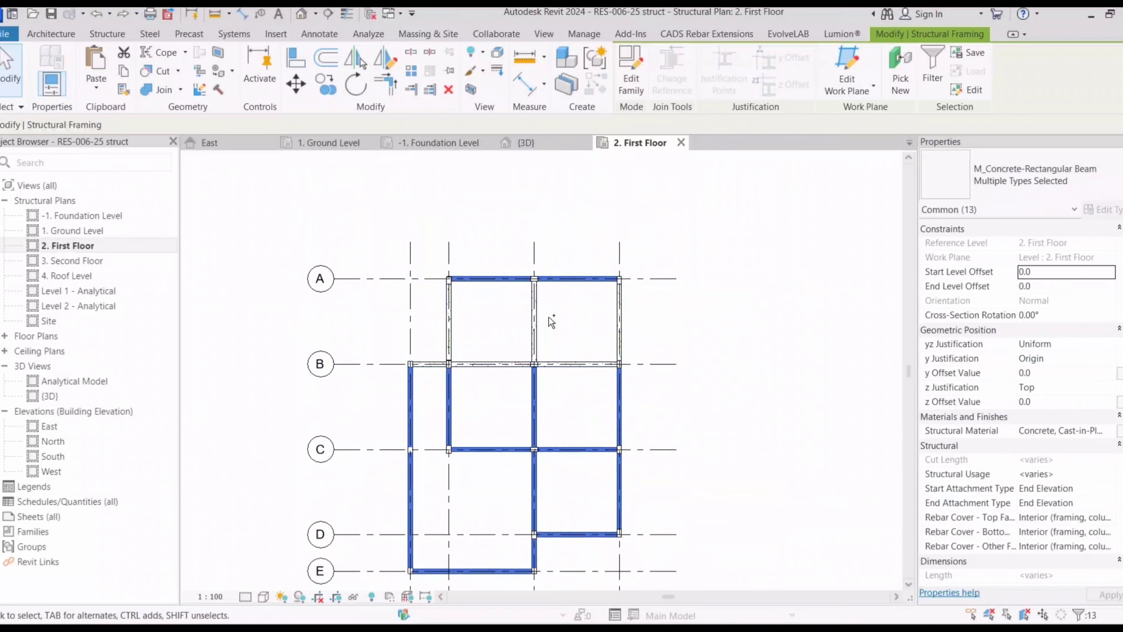
click(526, 143)
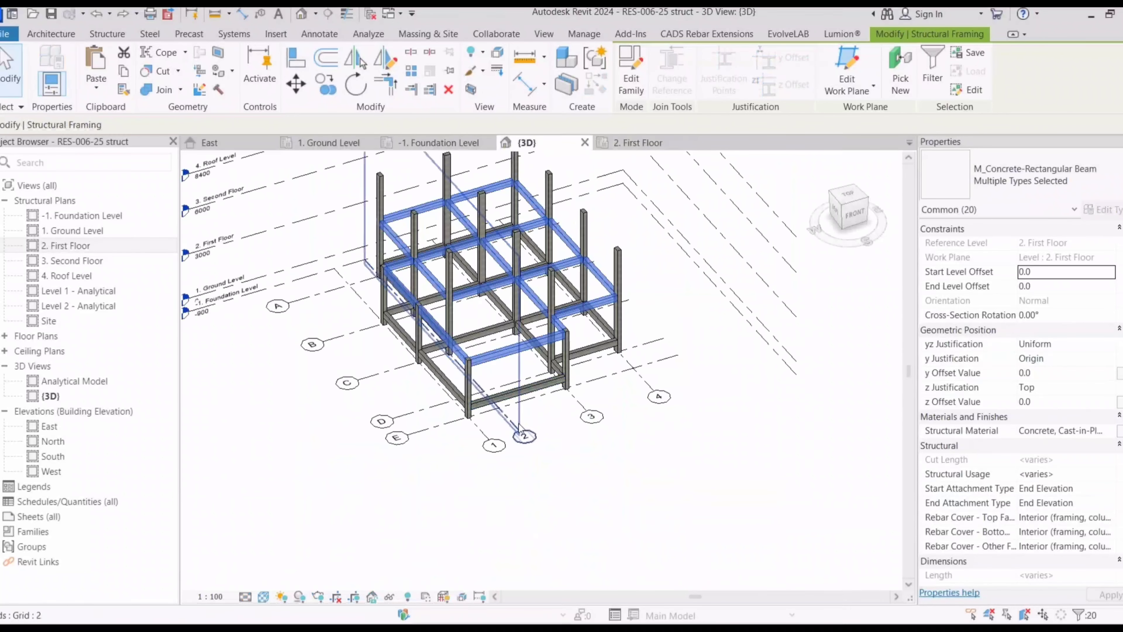
click(96, 87)
click(158, 144)
click(294, 264)
click(293, 444)
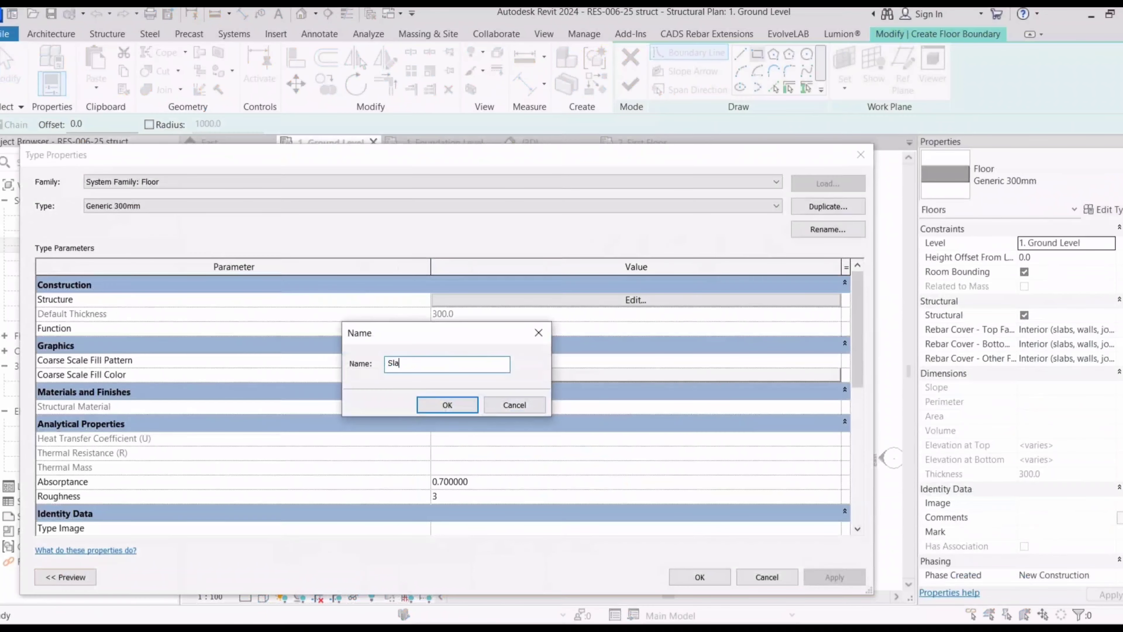
- Name the duplicated floor type Slab and set its structural layer thickness to 150 mm
text(b)
key(Return)
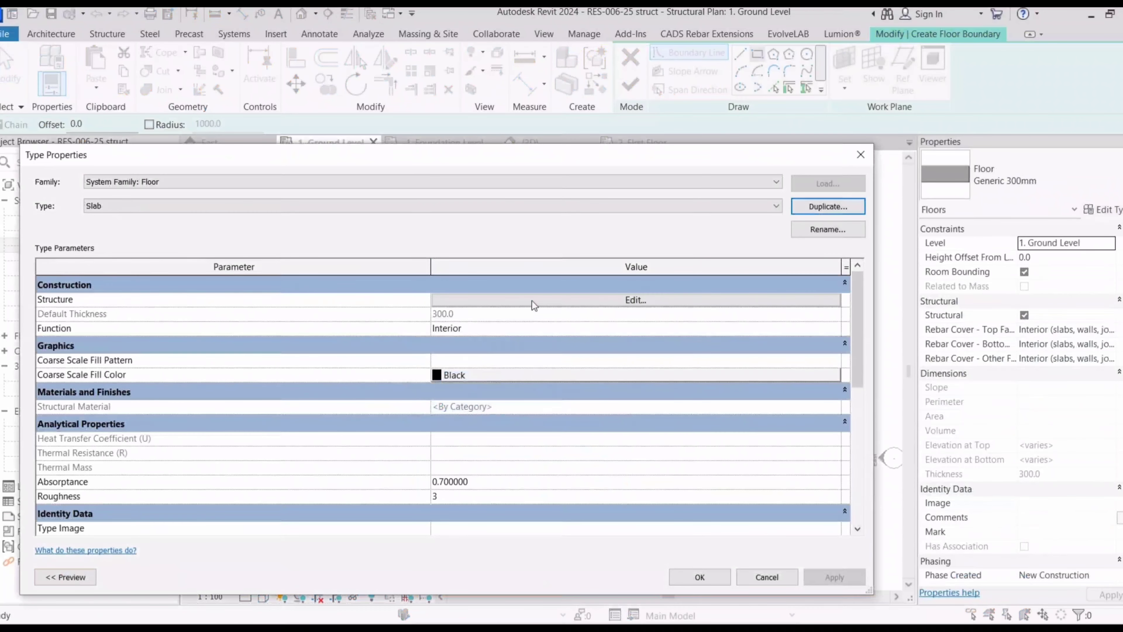
click(533, 301)
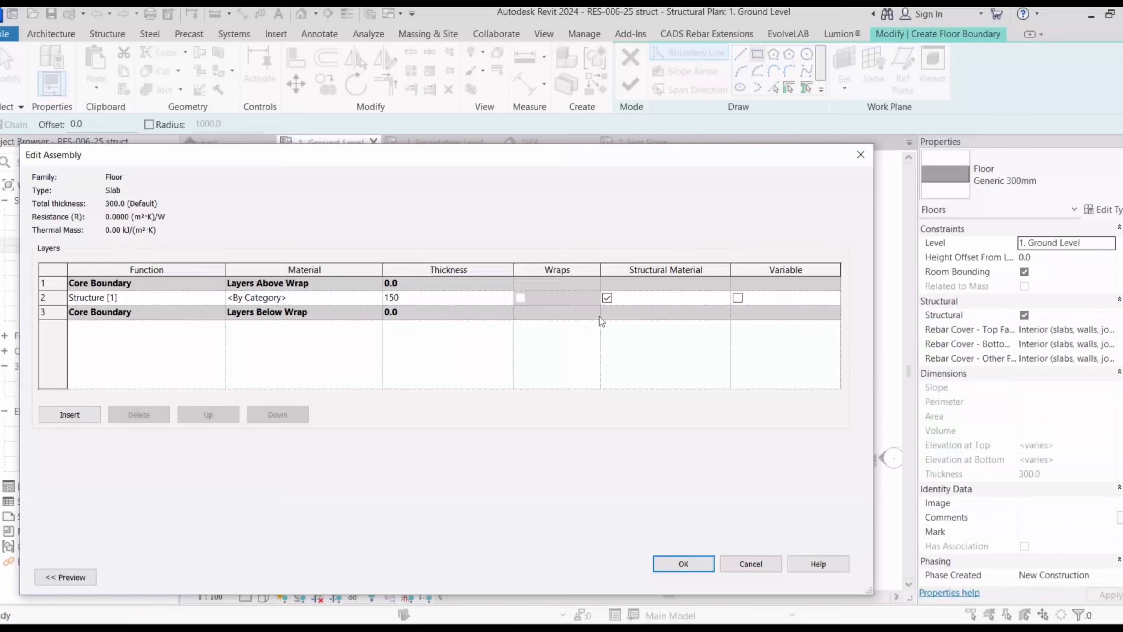
click(683, 563)
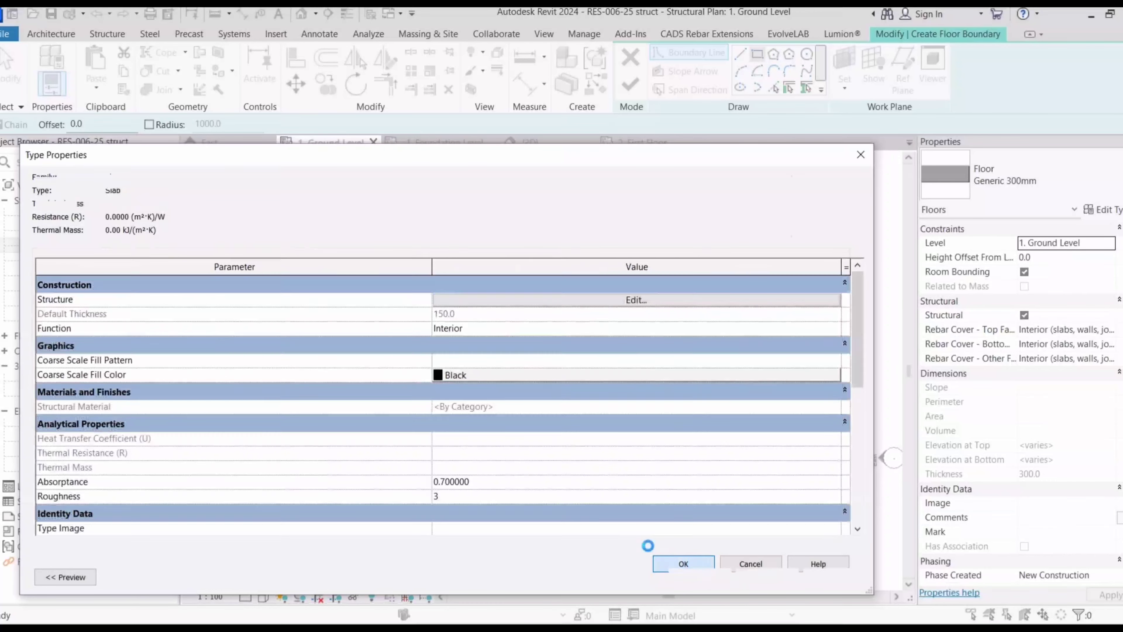
scroll(533, 332, down, 5)
scroll(527, 305, up, 5)
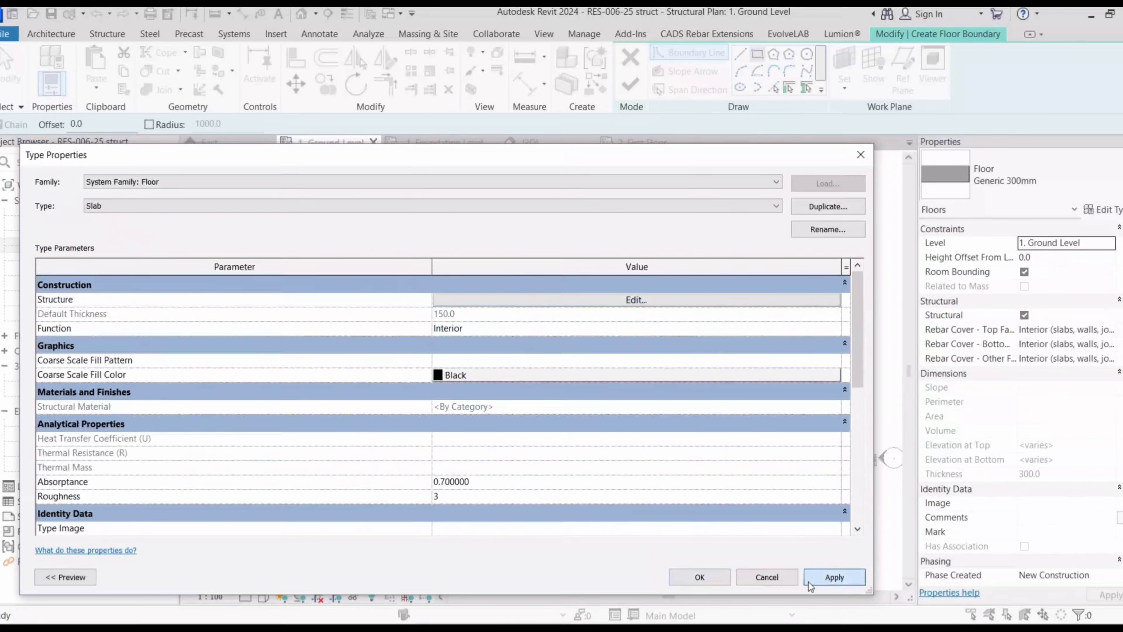
click(700, 577)
- Sketch rectangular slab boundaries along the inner beam faces of every Ground Level bay and finish the floor
scroll(399, 301, up, 5)
click(400, 291)
scroll(470, 343, down, 2)
scroll(628, 531, up, 3)
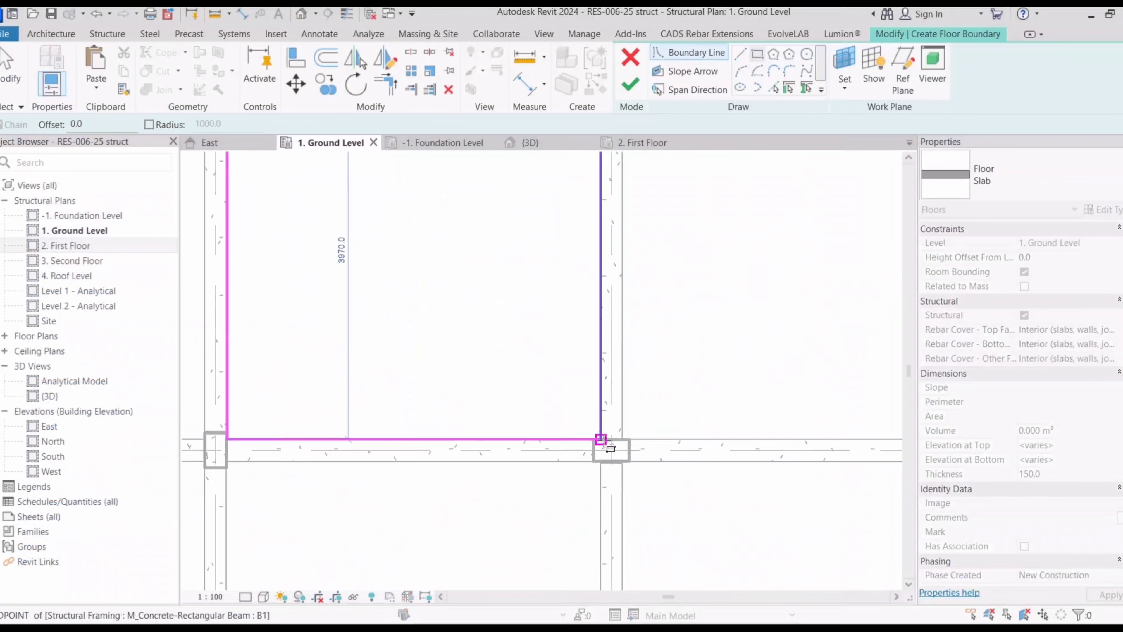
click(602, 439)
scroll(558, 452, down, 5)
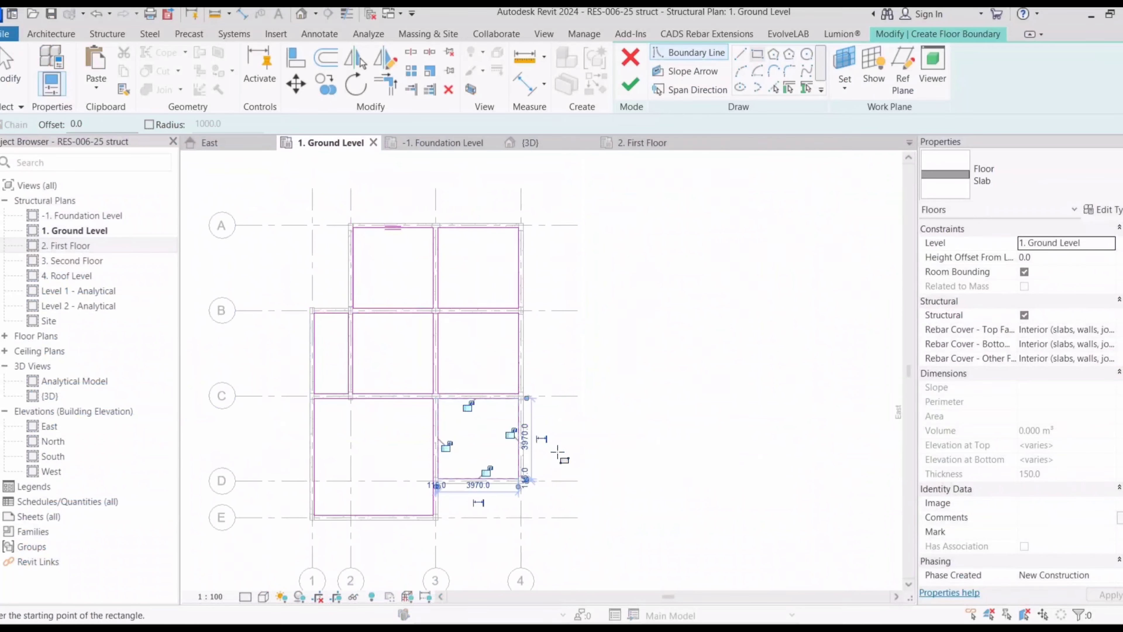
middle_drag(558, 452, 624, 476)
click(630, 84)
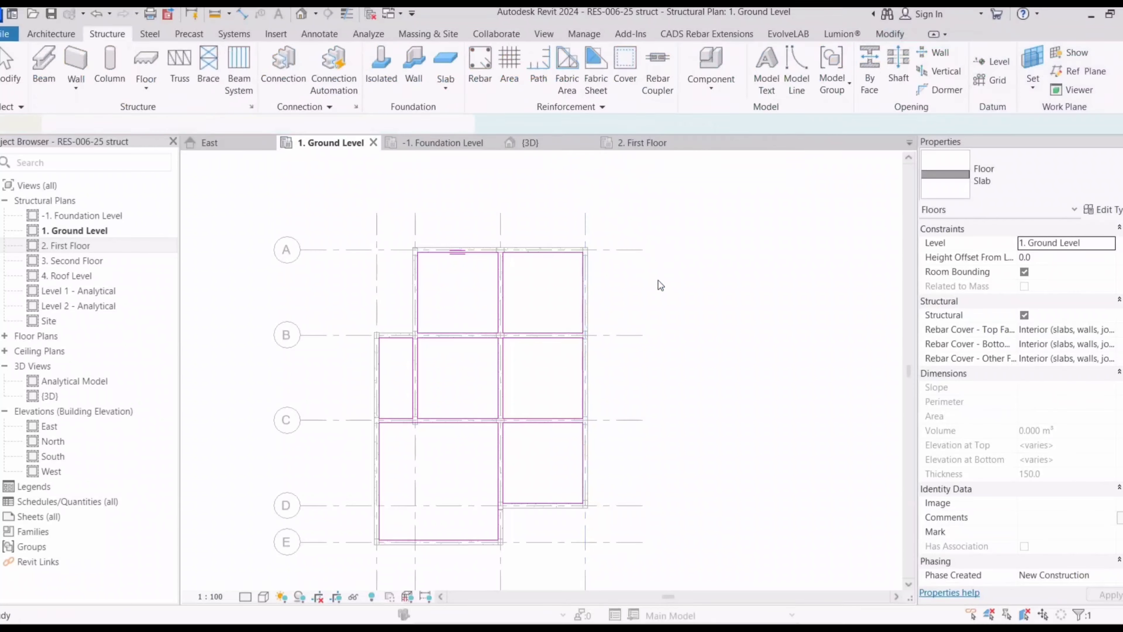
click(658, 280)
- Select the Ground Level slab in the 3D view, copy it and paste it aligned to the First Floor level
click(549, 144)
scroll(519, 420, up, 3)
scroll(647, 450, down, 3)
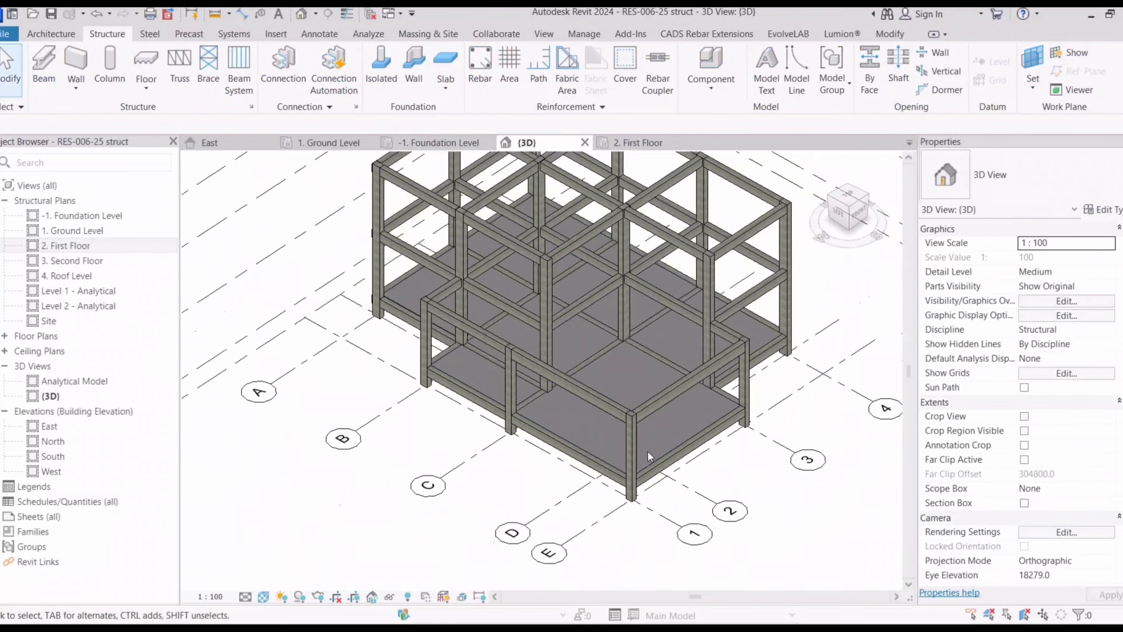
shift+middle_drag(647, 451, 616, 419)
click(616, 419)
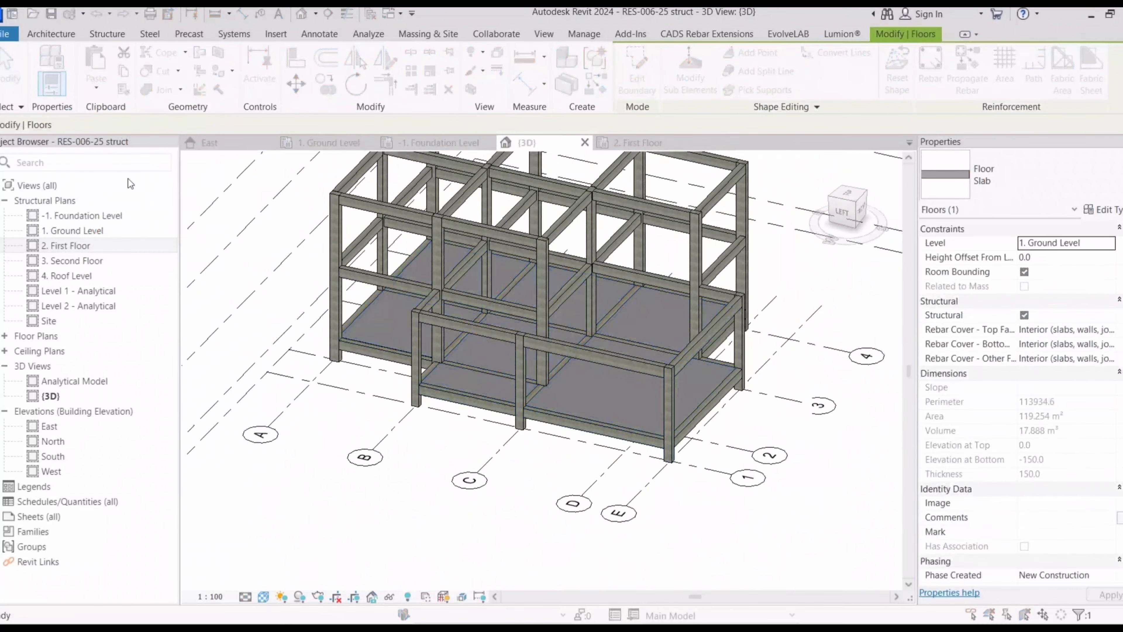
click(246, 257)
click(301, 444)
click(319, 498)
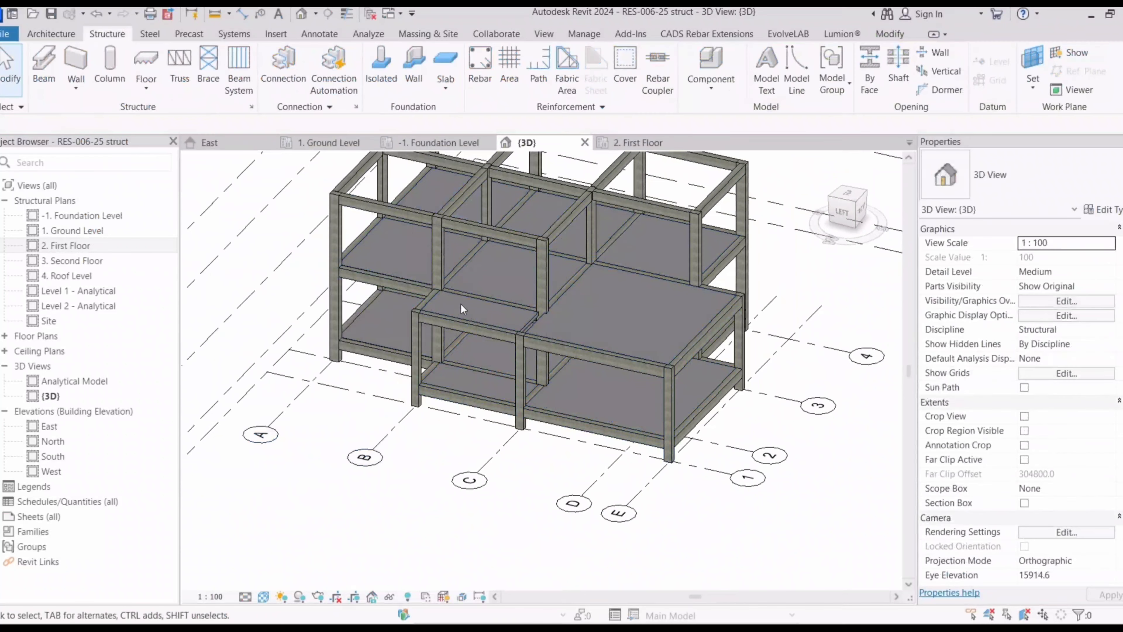
- In the Second Floor slab's sketch, delete the boundary loops of the bays between grids 1–3/C–E and grids 1–2/B–C
click(478, 320)
click(496, 447)
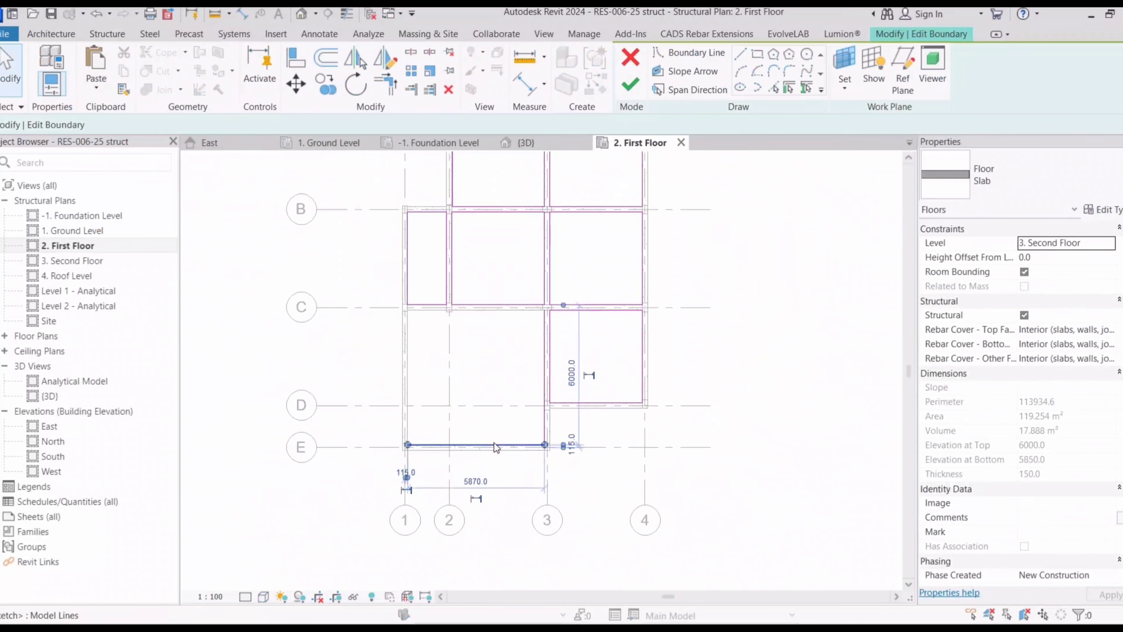
key(Delete)
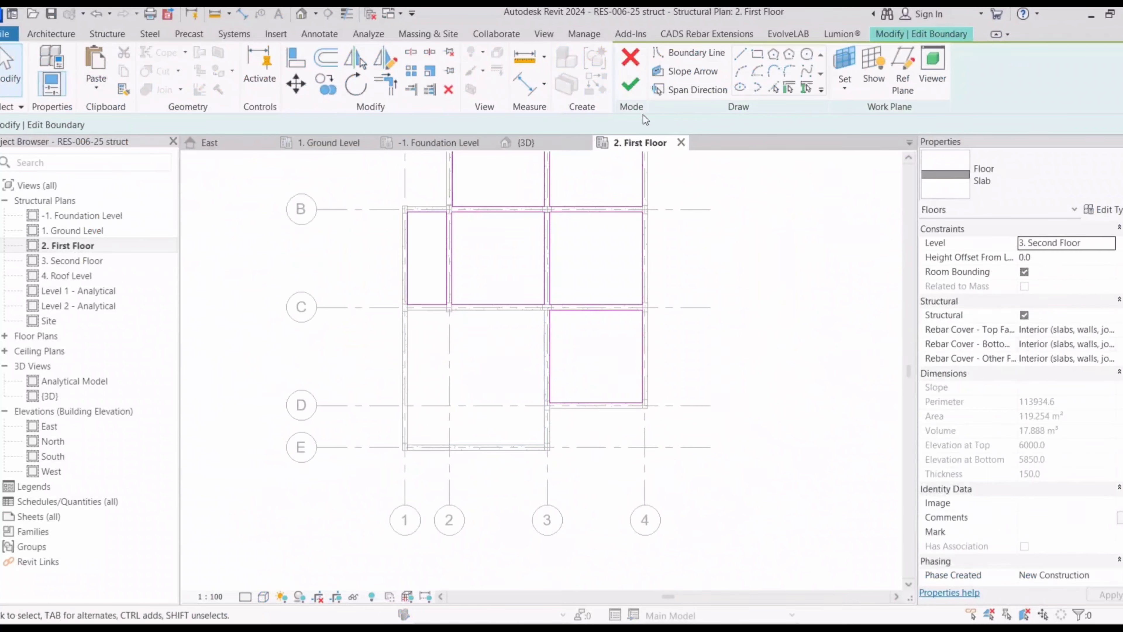
click(408, 258)
key(Delete)
click(420, 212)
key(Delete)
click(420, 305)
key(Delete)
- Finish the Second Floor slab's boundary edit and check the slab in the 3D view
click(630, 84)
click(1061, 602)
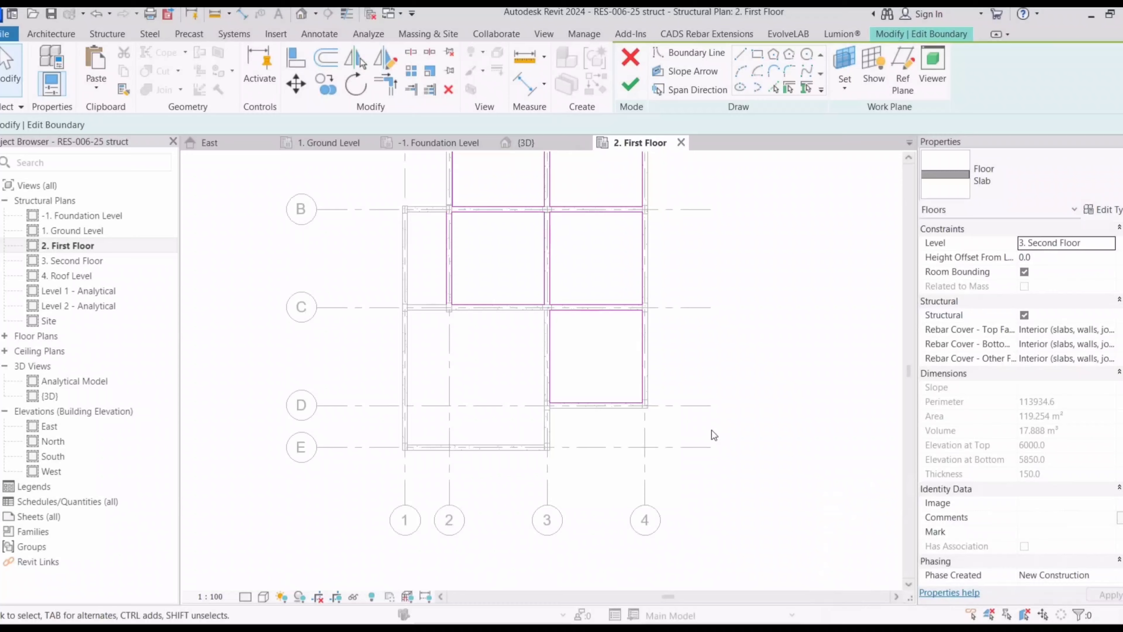
click(538, 144)
scroll(454, 306, up, 5)
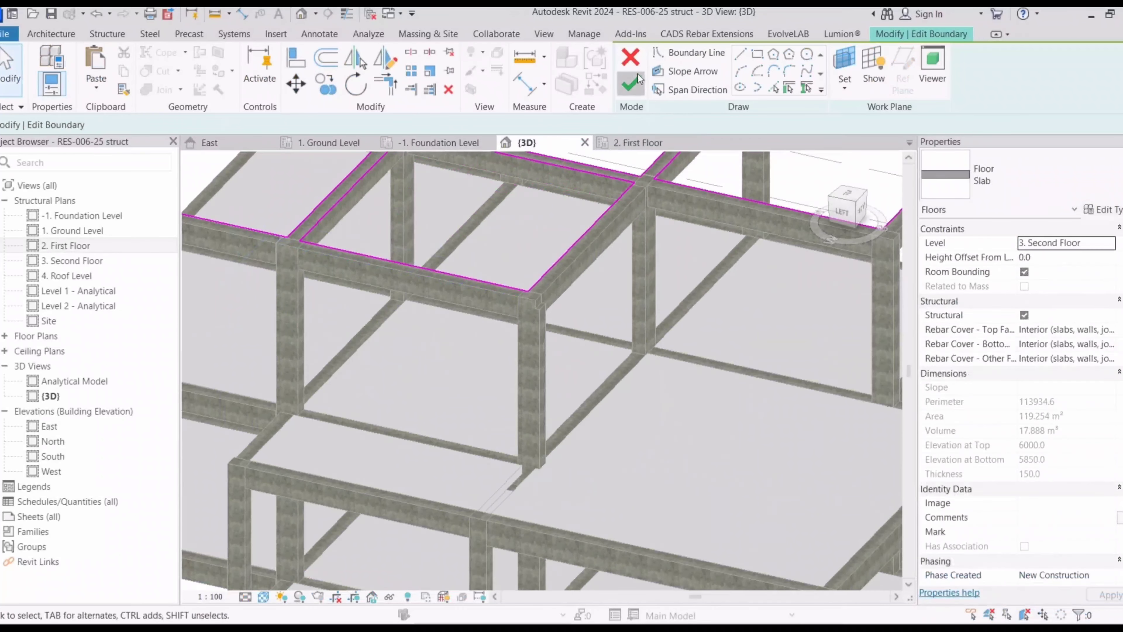
click(630, 82)
scroll(676, 258, down, 6)
scroll(546, 358, up, 3)
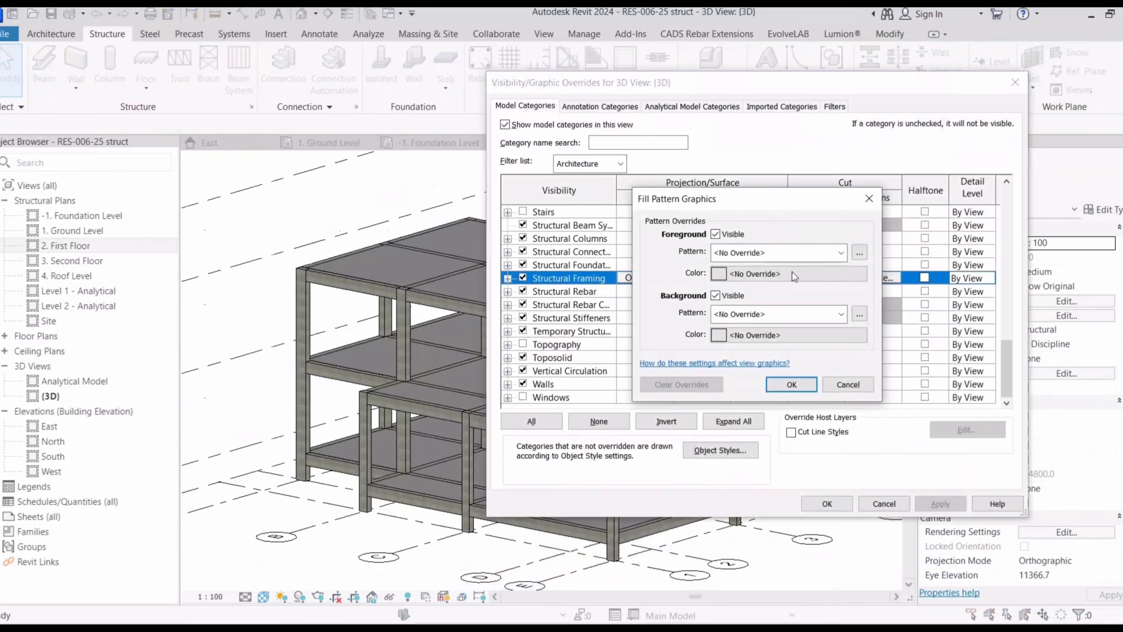
- Try to override the surface pattern colour of Structural Framing and the surface pattern of Structural Columns in the 3D view
click(707, 272)
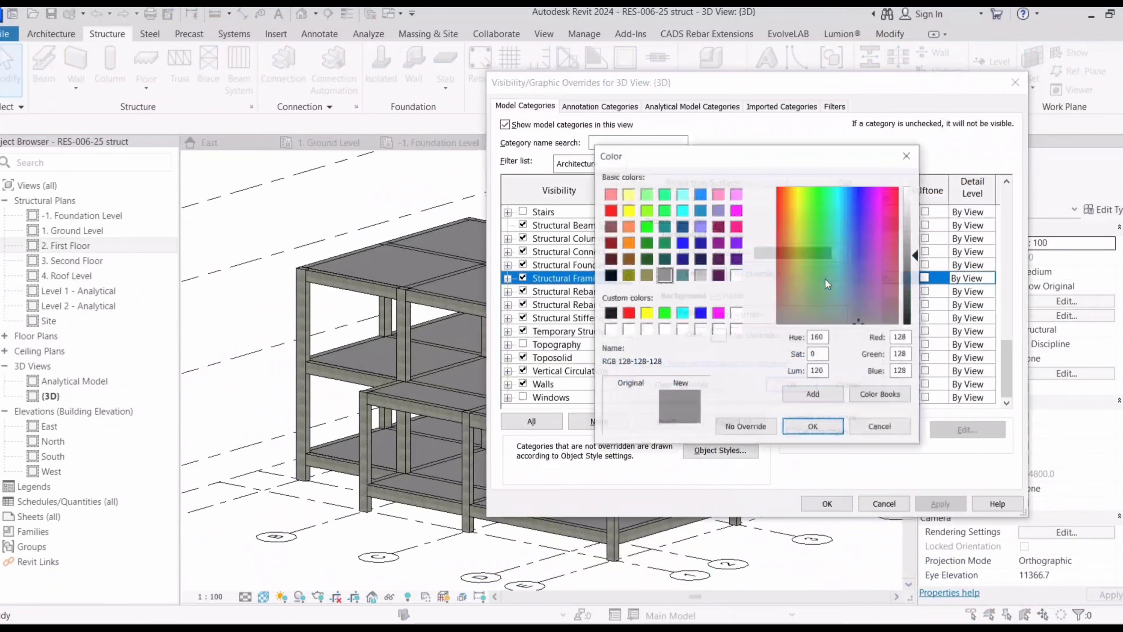
click(736, 227)
click(813, 427)
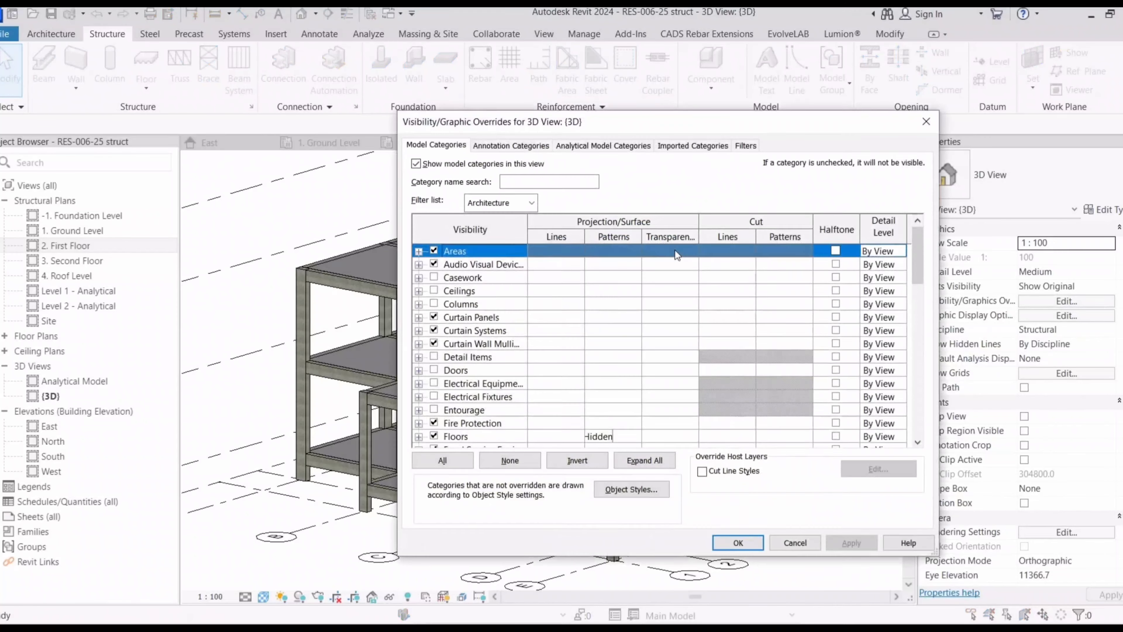
scroll(683, 295, down, 10)
scroll(509, 291, up, 2)
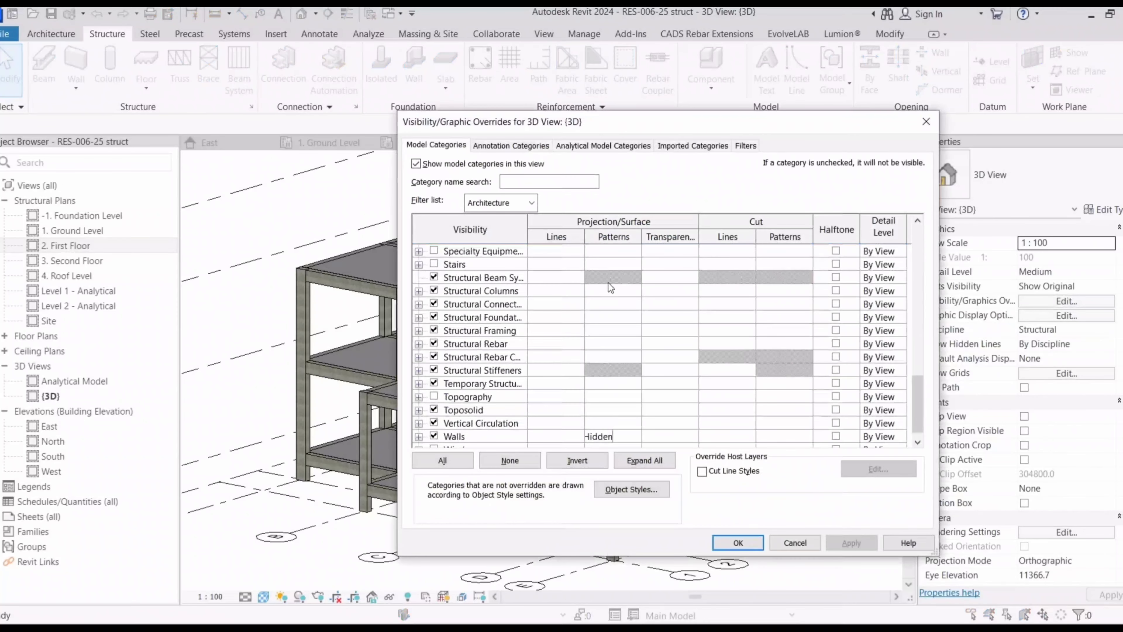
click(606, 291)
click(612, 291)
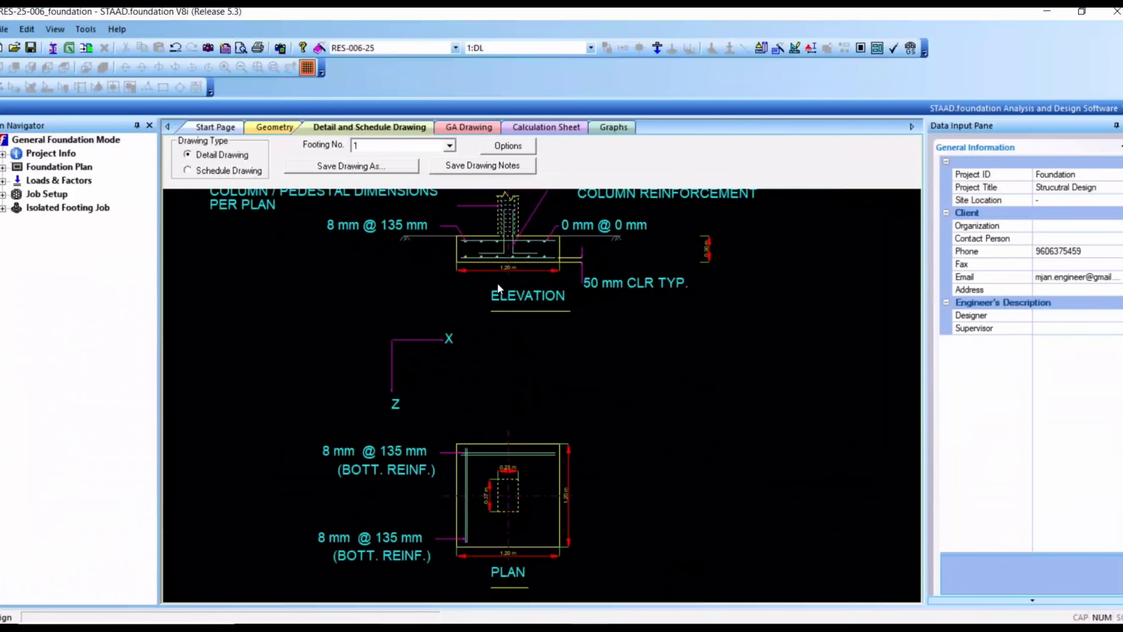
- Examine the dimensions and reinforcement of footing 1 in the elevation and plan of the STAAD.foundation detail drawing
scroll(511, 327, down, 4)
scroll(502, 283, up, 7)
middle_drag(502, 284, 537, 413)
scroll(526, 345, down, 4)
scroll(526, 376, up, 11)
scroll(537, 412, down, 10)
middle_drag(533, 570, 541, 312)
scroll(558, 416, up, 4)
scroll(561, 419, up, 1)
middle_drag(560, 419, 583, 480)
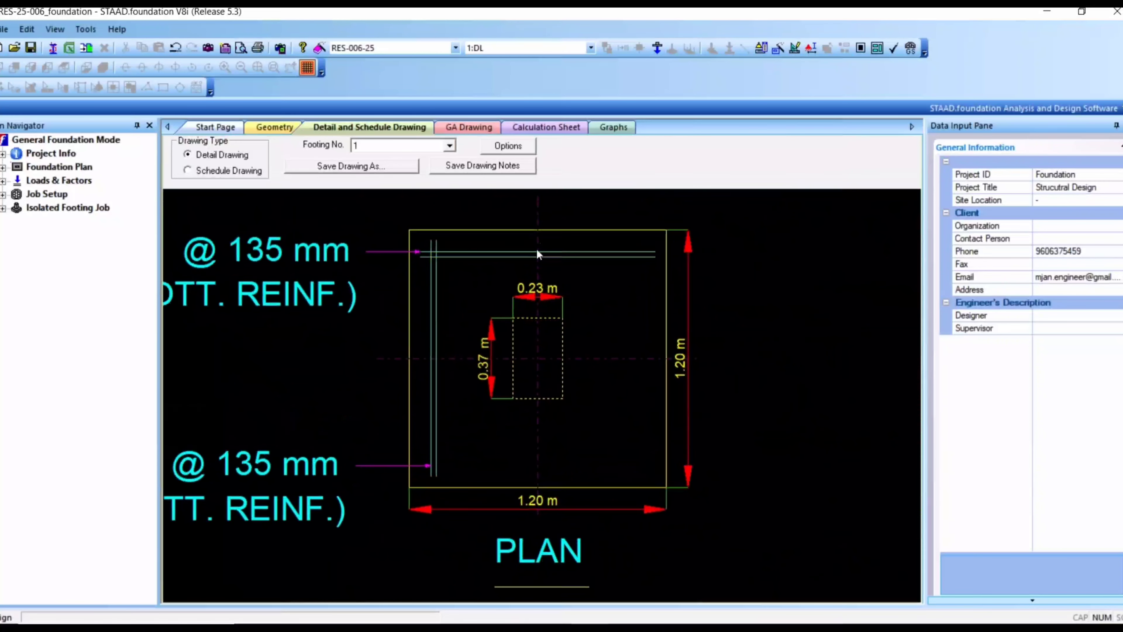
scroll(524, 518, up, 4)
scroll(526, 518, down, 3)
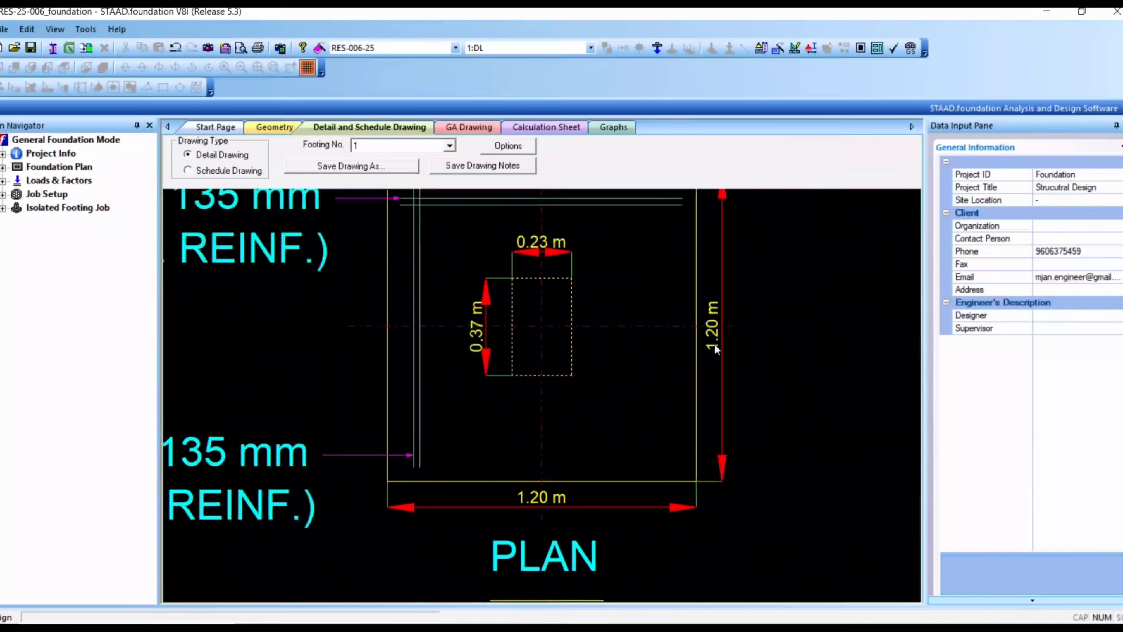
scroll(714, 349, down, 1)
middle_drag(654, 400, 636, 436)
- Switch to Revit, start an isolated foundation on the Foundation Level plan and duplicate the M_Footing-Rectangular type as F1
mouse_move(515, 629)
click(514, 575)
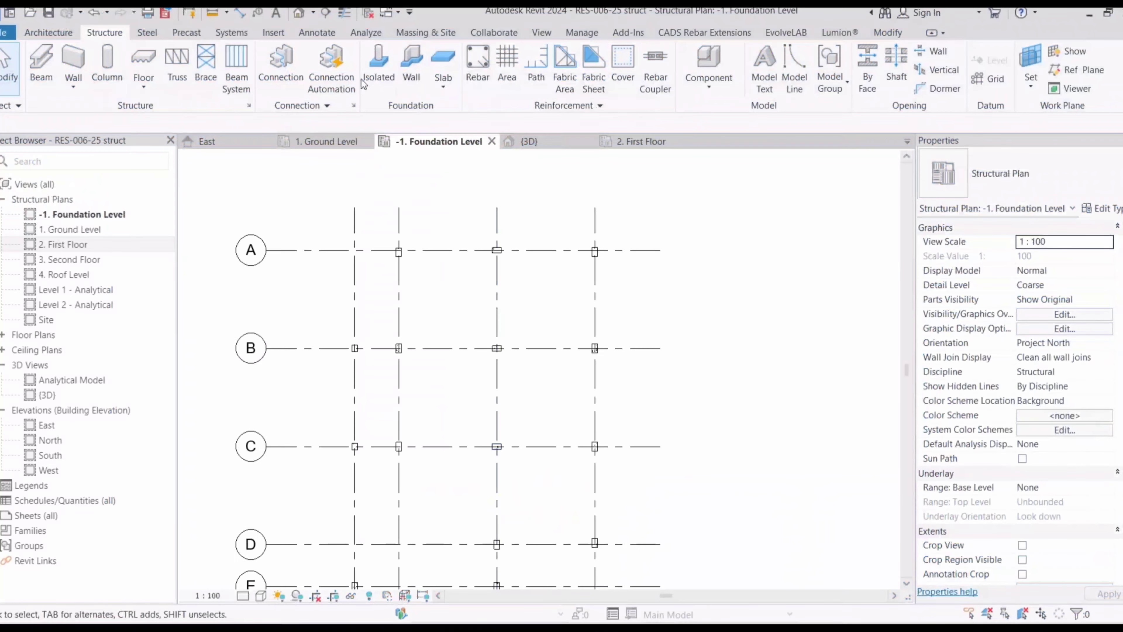
click(378, 66)
click(1101, 208)
click(826, 205)
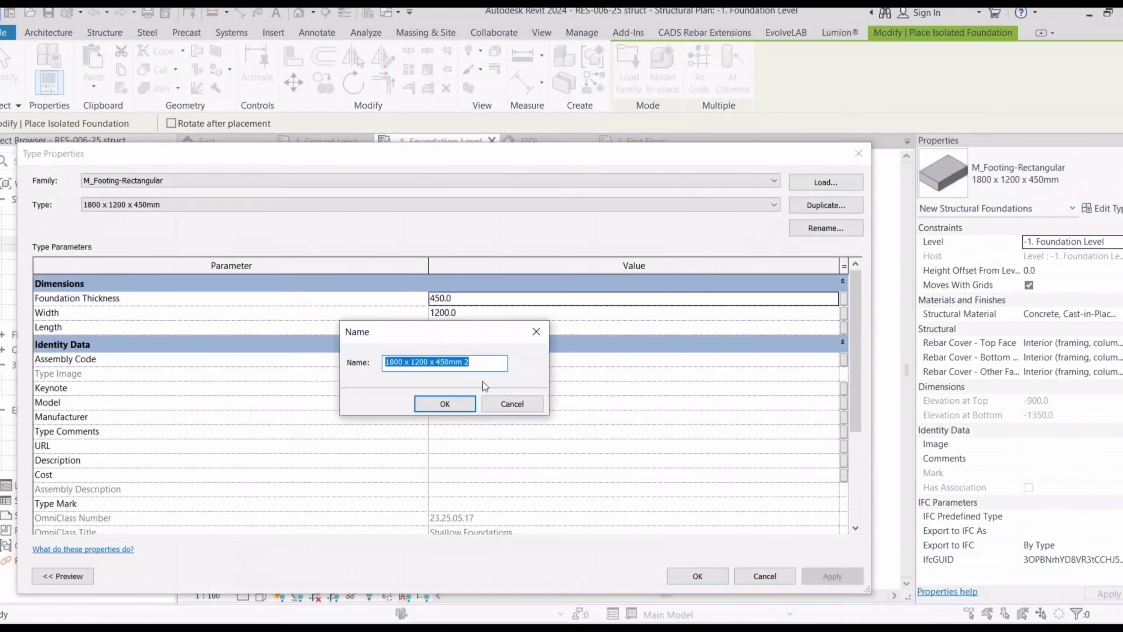
text(F1)
click(473, 405)
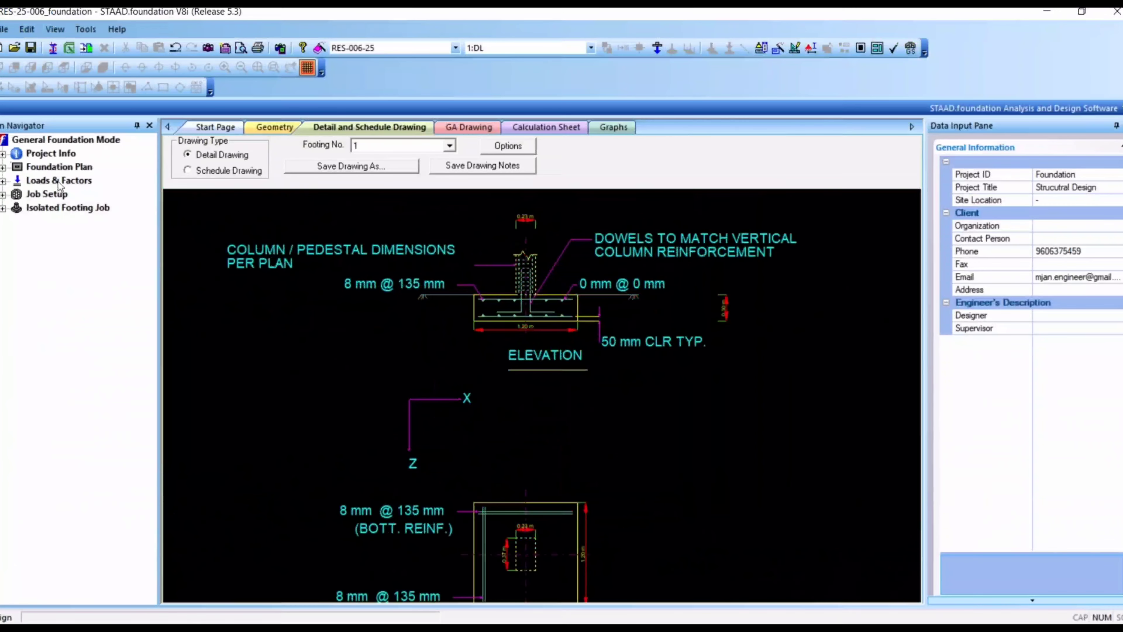
- Review the isolated footing job's Concrete & Rebar parameters and the general arrangement drawing in STAAD.foundation
click(3, 208)
click(17, 222)
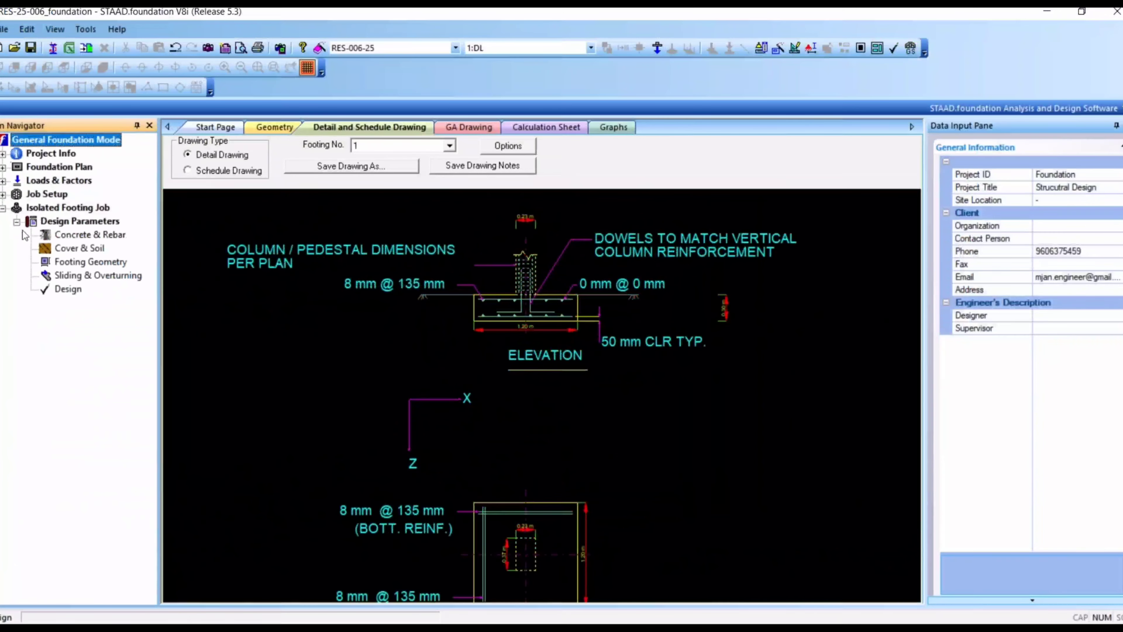
click(72, 240)
scroll(603, 344, up, 4)
click(469, 127)
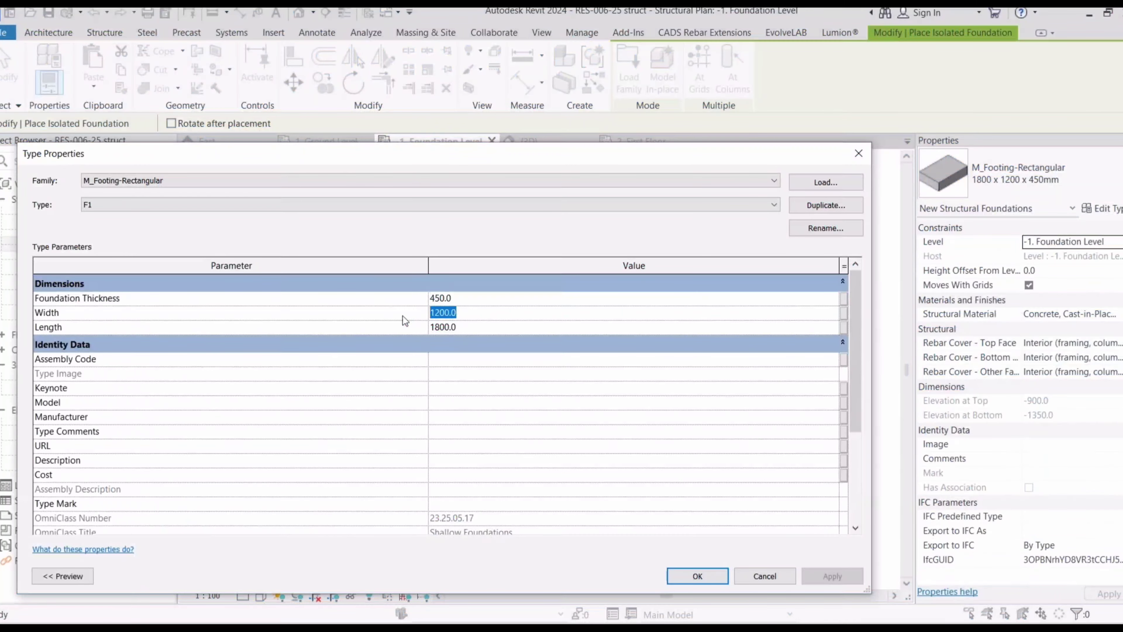
- In Revit, set F1 to 300 mm thick, 1200 mm wide and 1400 mm long, and place it at the grid 2–4 columns on rows A–D
click(479, 327)
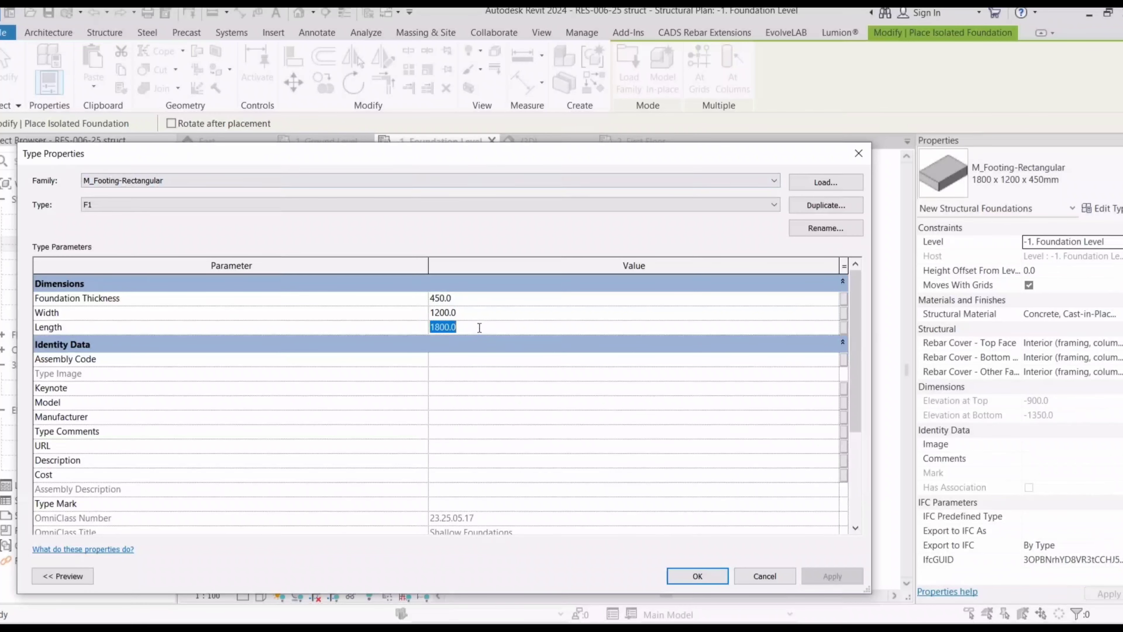
click(697, 576)
scroll(399, 254, up, 3)
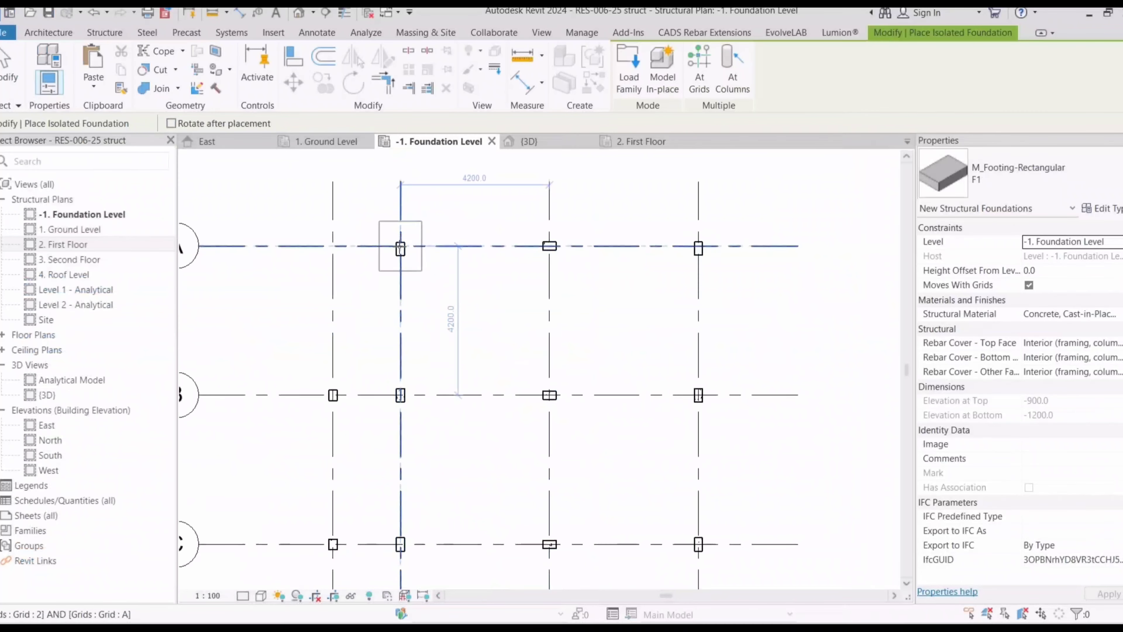
scroll(401, 245, down, 1)
click(733, 71)
scroll(699, 220, down, 4)
drag(700, 216, 511, 454)
click(628, 91)
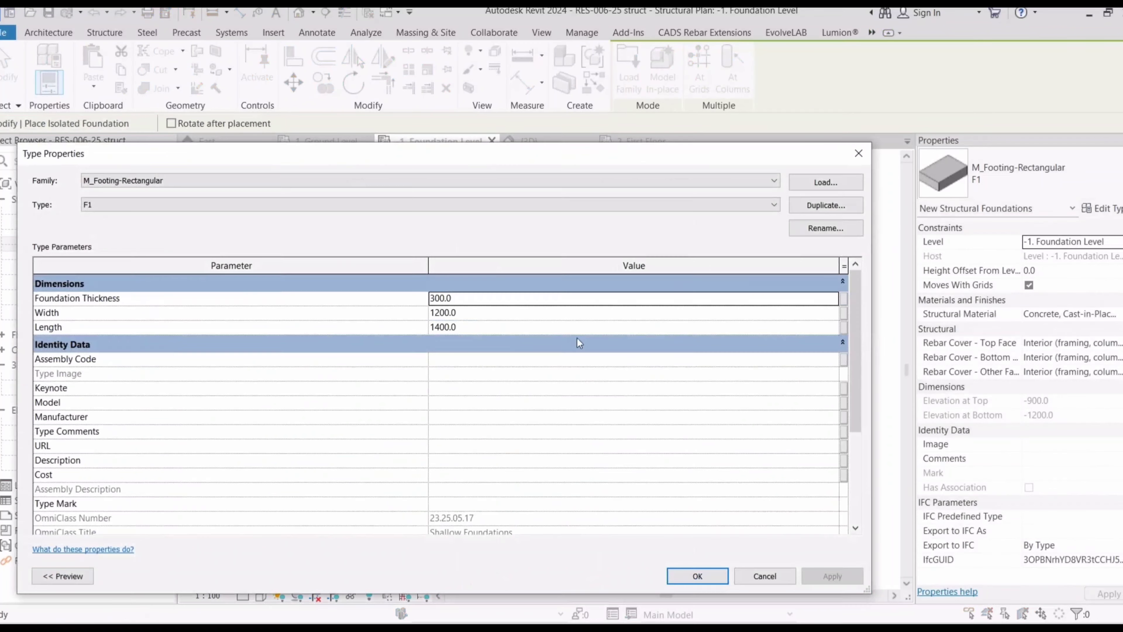
- Change the F1 footing type's length to 1200 mm and back to 1400 mm
click(487, 328)
text(1200)
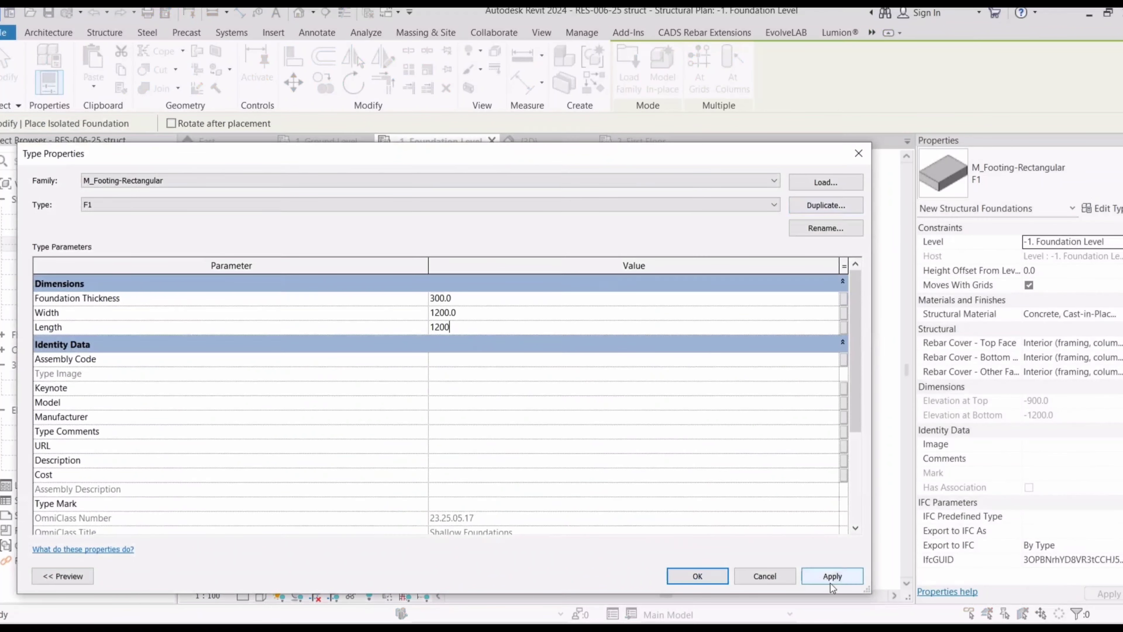
click(697, 576)
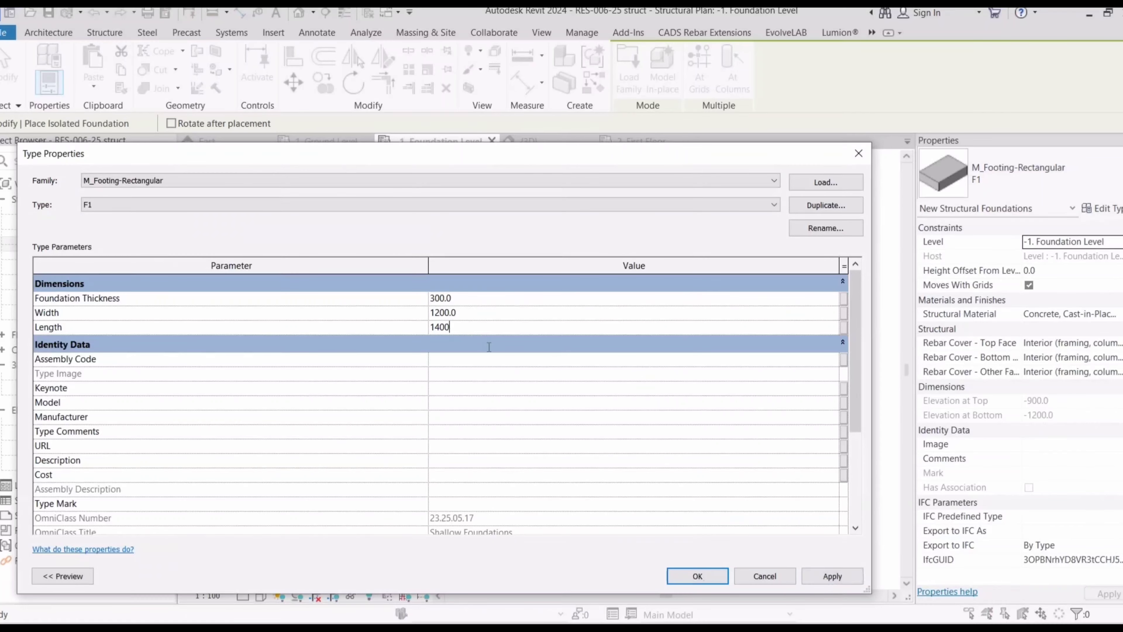
key(Return)
text(12)
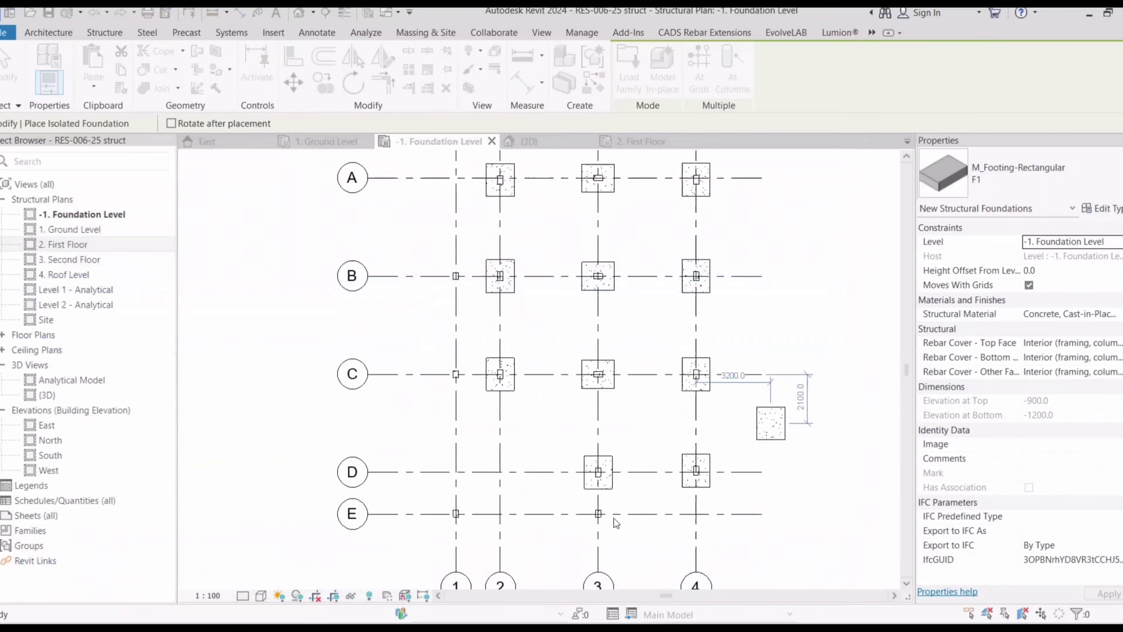
- Place F2 footings at the columns on grid 1 and at the column on intersection E3
scroll(553, 309, up, 5)
click(732, 75)
scroll(566, 216, down, 5)
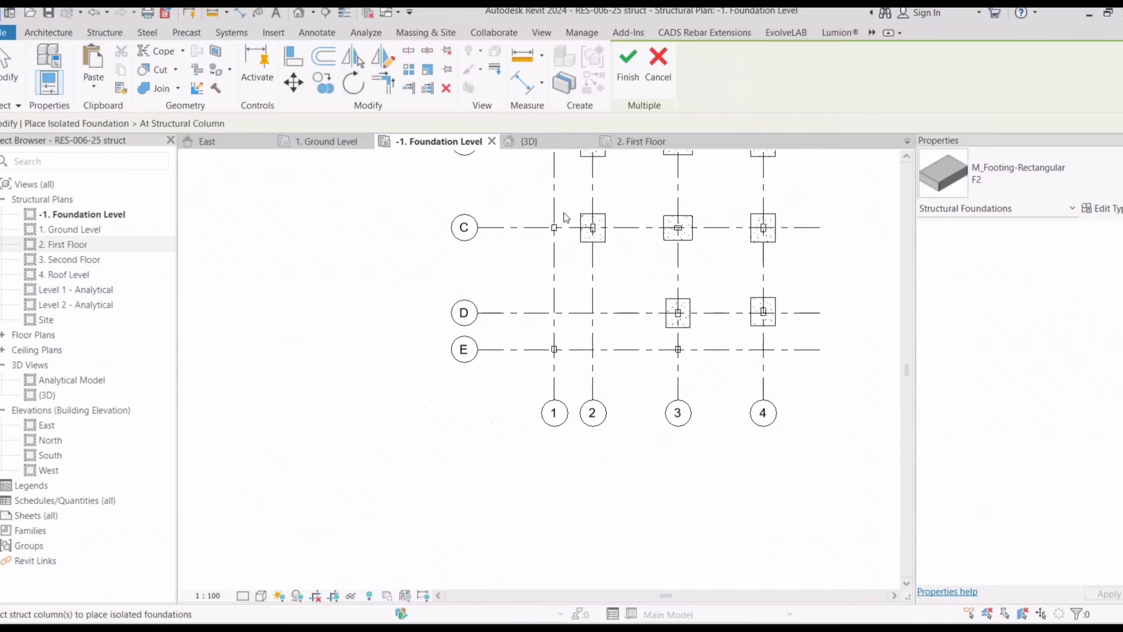
middle_drag(567, 216, 563, 295)
drag(562, 205, 526, 424)
drag(659, 443, 659, 443)
click(628, 64)
scroll(597, 360, down, 1)
key(Escape)
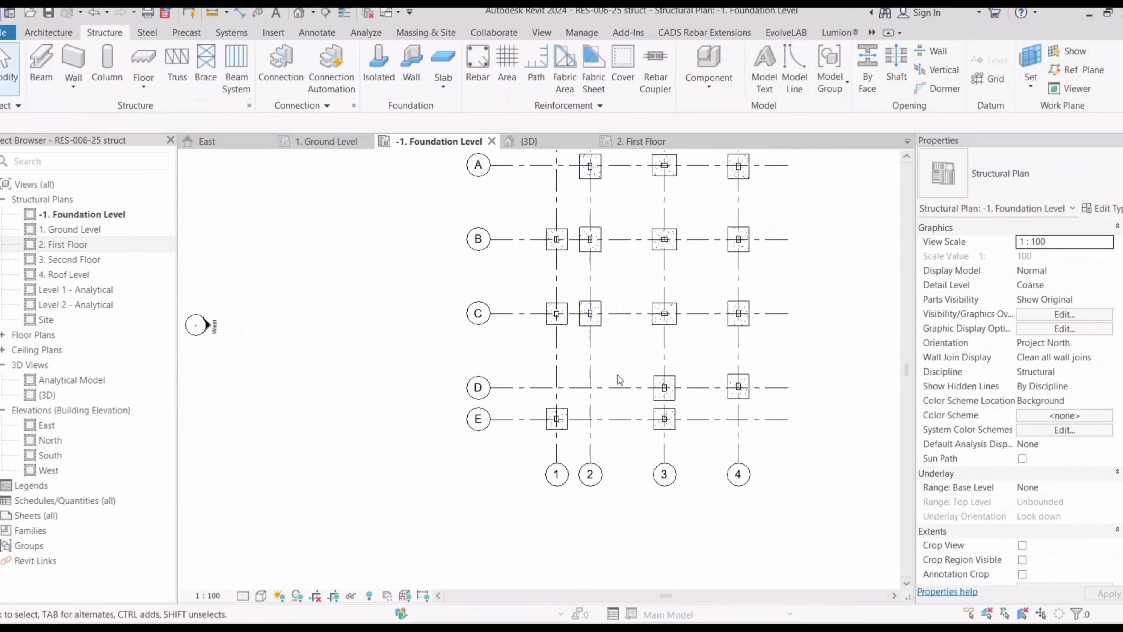
- Inspect the footings in the 3D view, select all of them in the model and show them in the East elevation
middle_drag(620, 377, 577, 425)
click(299, 12)
scroll(530, 265, up, 3)
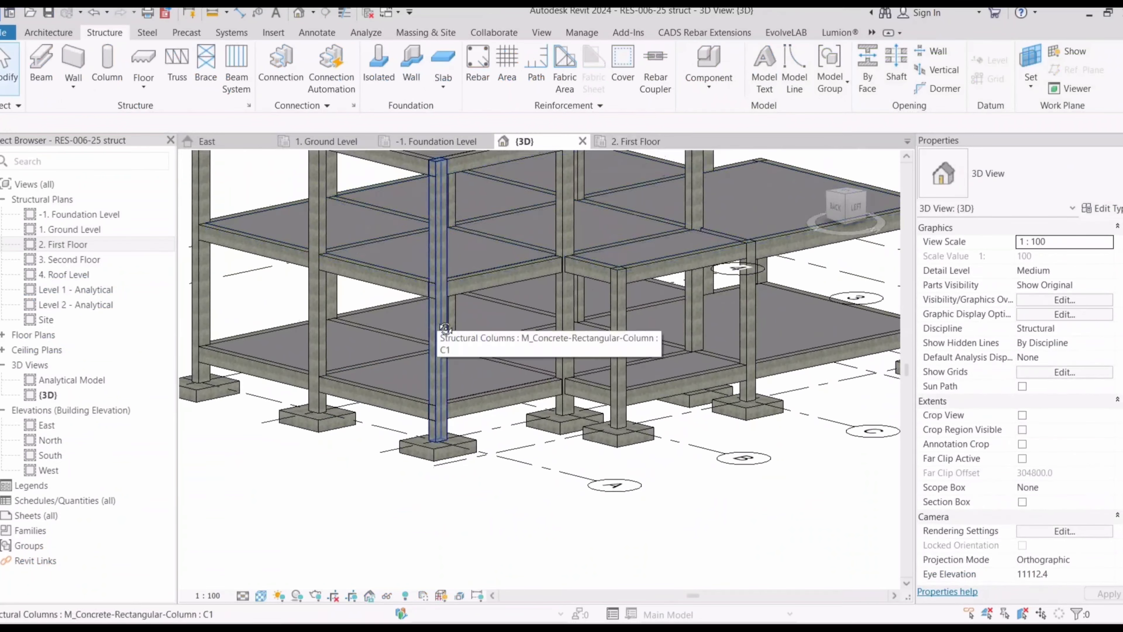
scroll(439, 331, down, 3)
shift+middle_drag(442, 332, 522, 323)
click(639, 140)
right_click(834, 412)
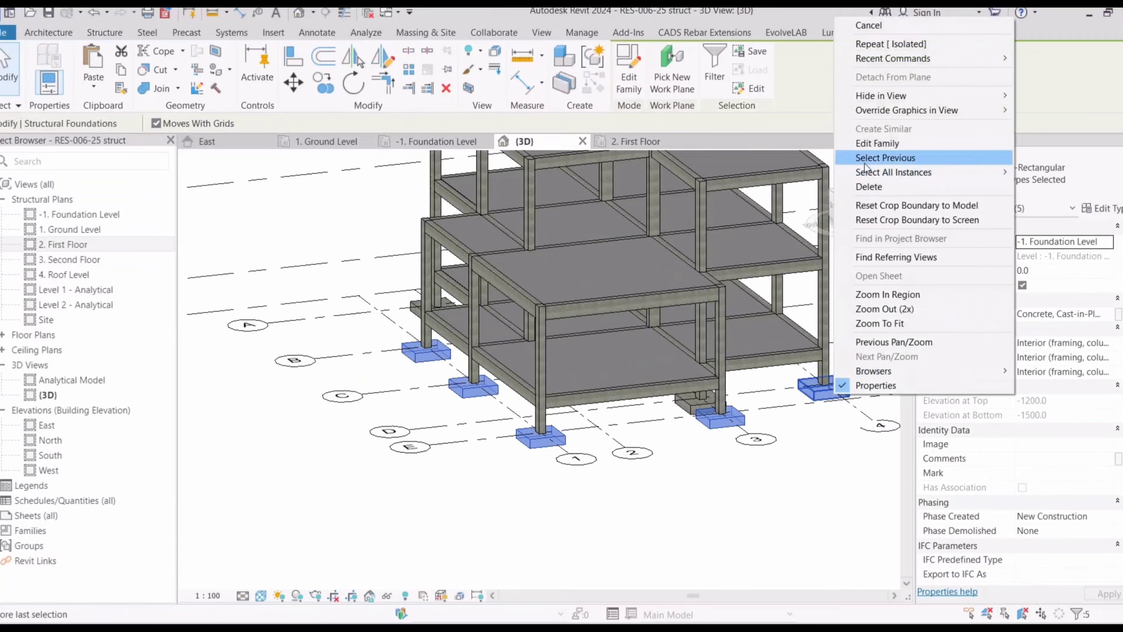
mouse_move(915, 101)
click(707, 101)
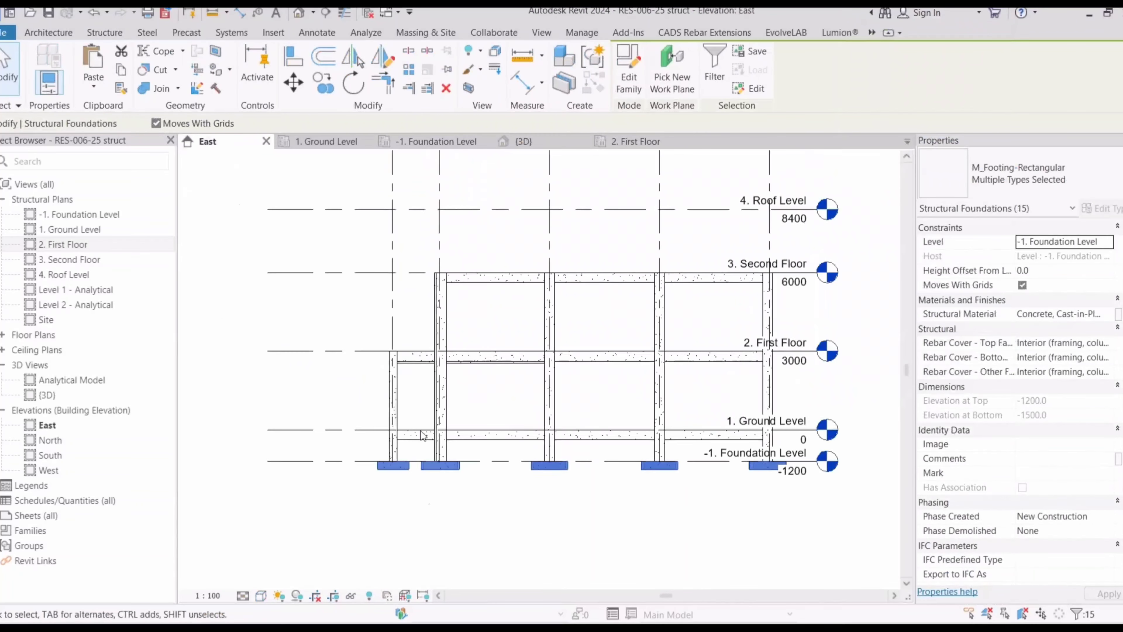
- Try to move the selected footings up by their thickness so their undersides sit on the Foundation Level
scroll(422, 436, up, 2)
key(m)
key(v)
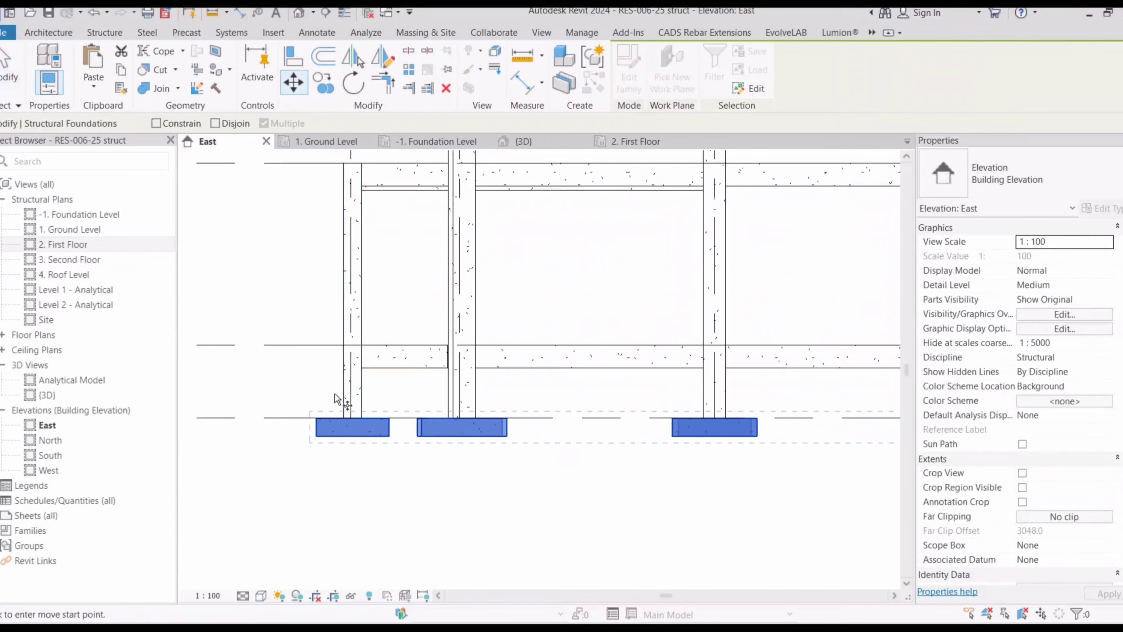
scroll(349, 415, up, 3)
click(291, 437)
click(291, 400)
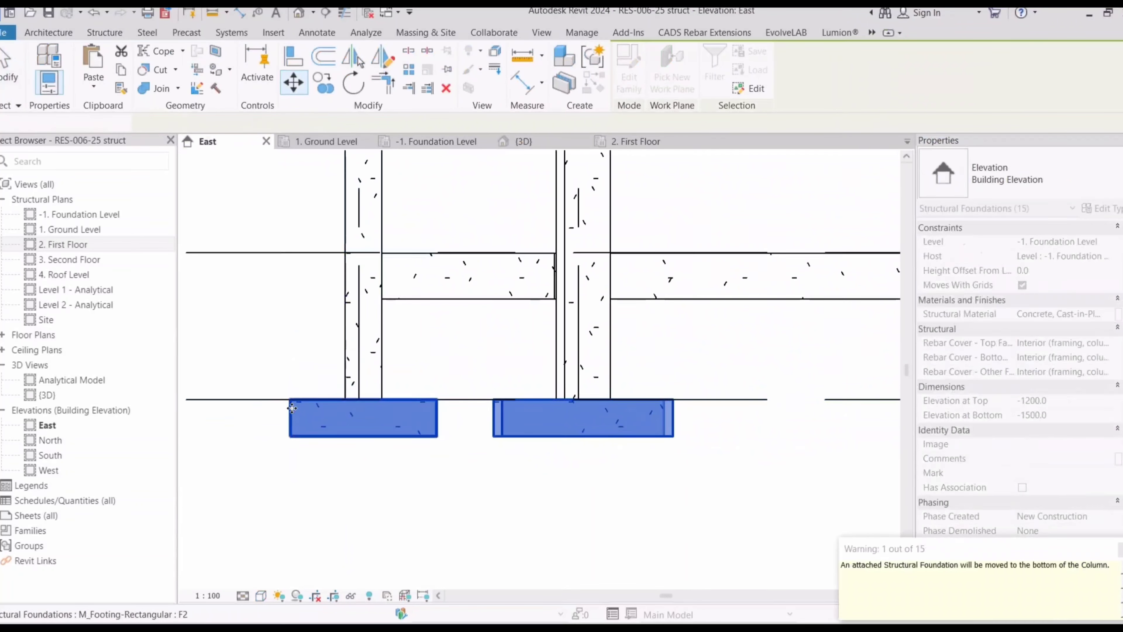
click(827, 492)
scroll(495, 468, down, 4)
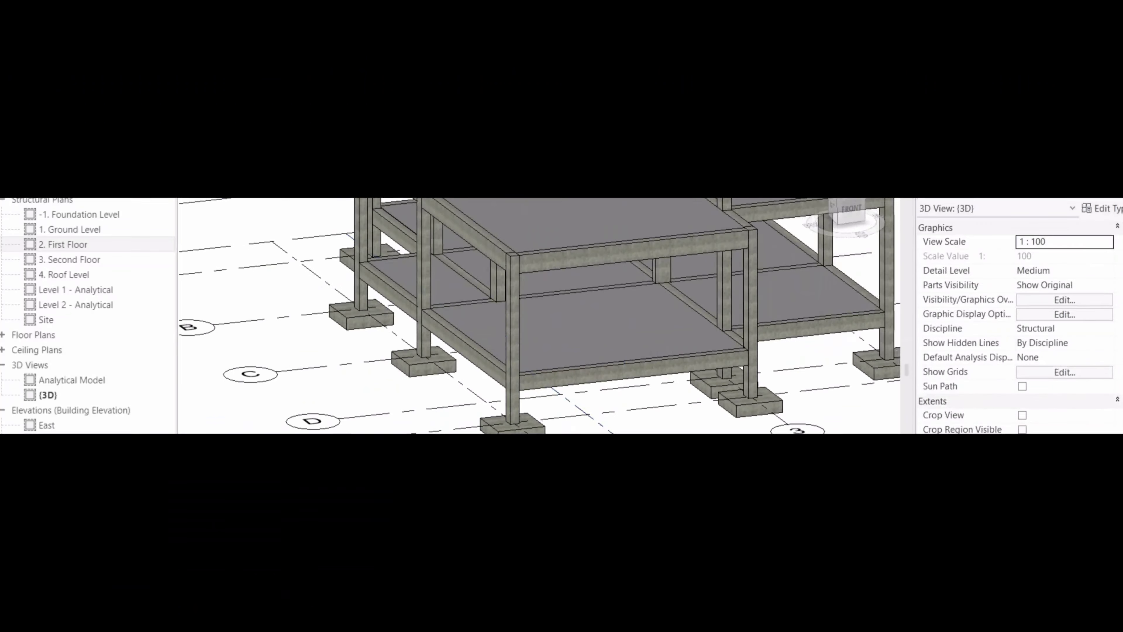